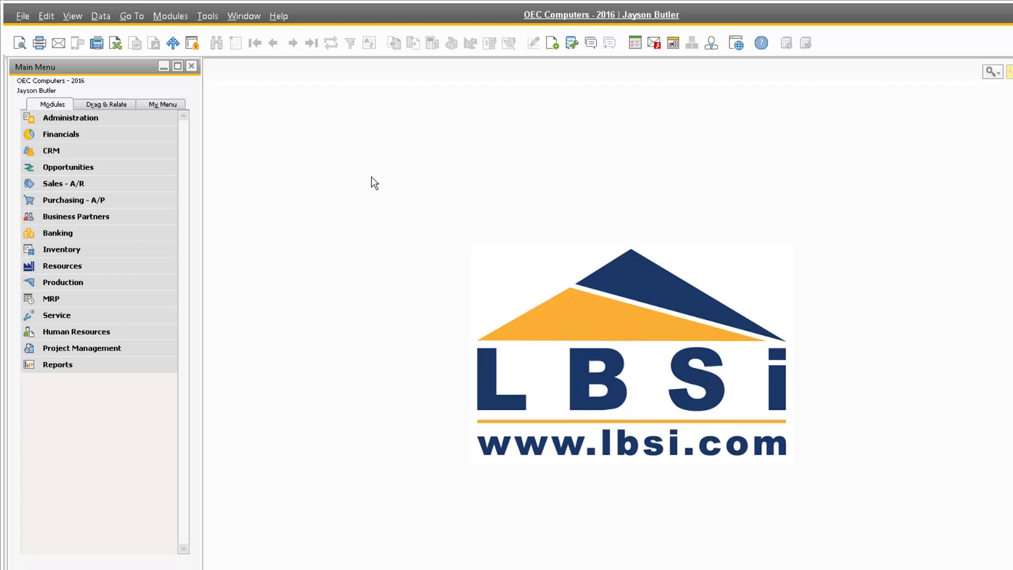
# Open vendor V70000 SMD Technologies' master data and show its Payment Run tab.
pyautogui.click(127, 216)
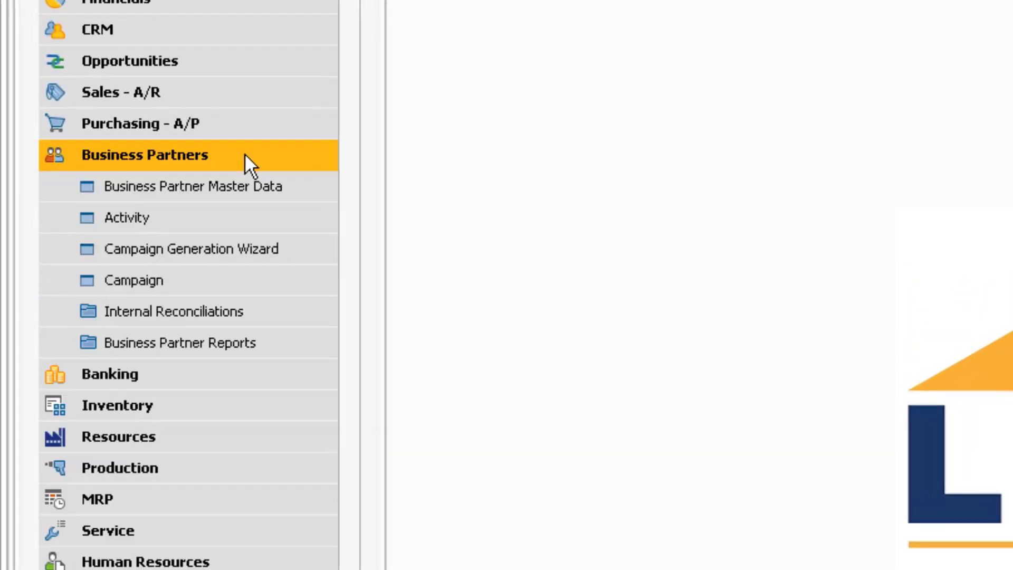
pyautogui.click(244, 185)
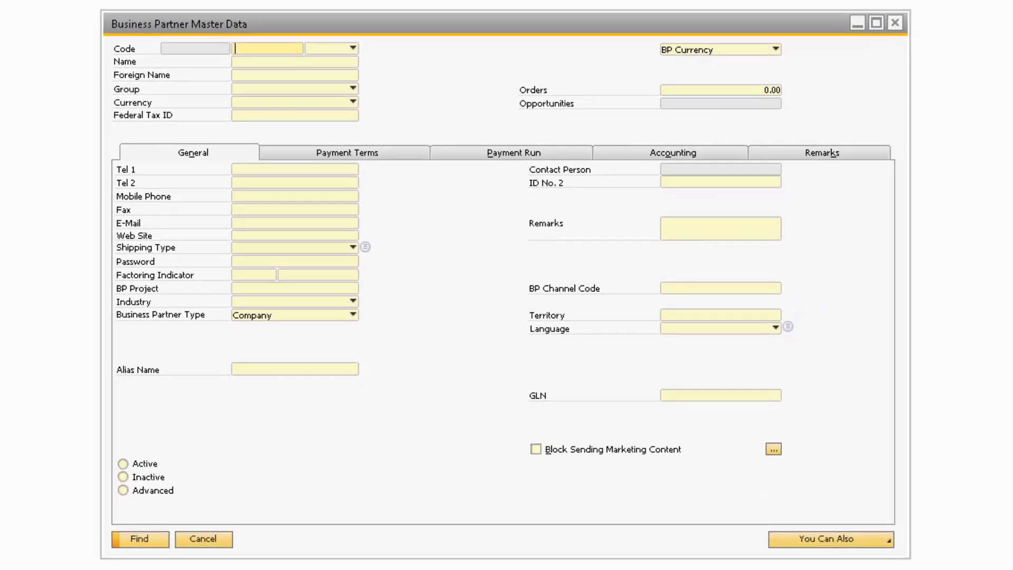
pyautogui.hotkey('ctrl', 'pagedown')
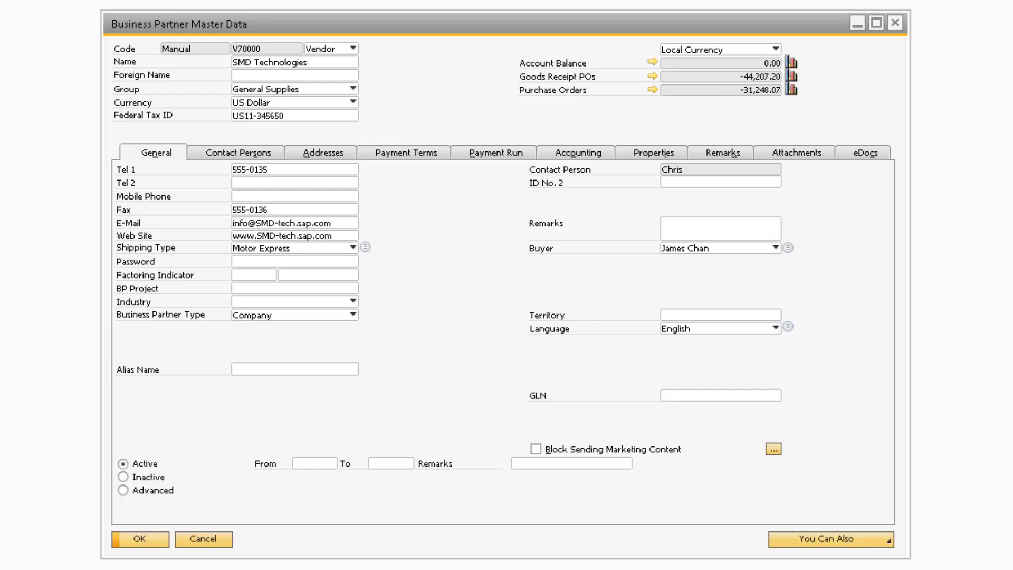
pyautogui.click(489, 149)
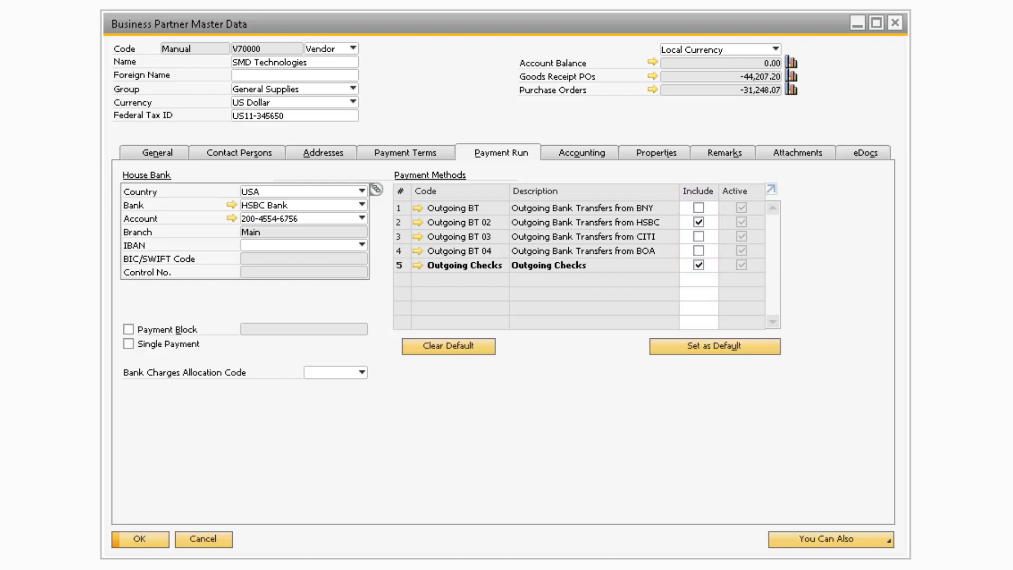
# Set Outgoing Checks as the vendor's default payment method and review the invoice's payment method choices.
pyautogui.click(404, 267)
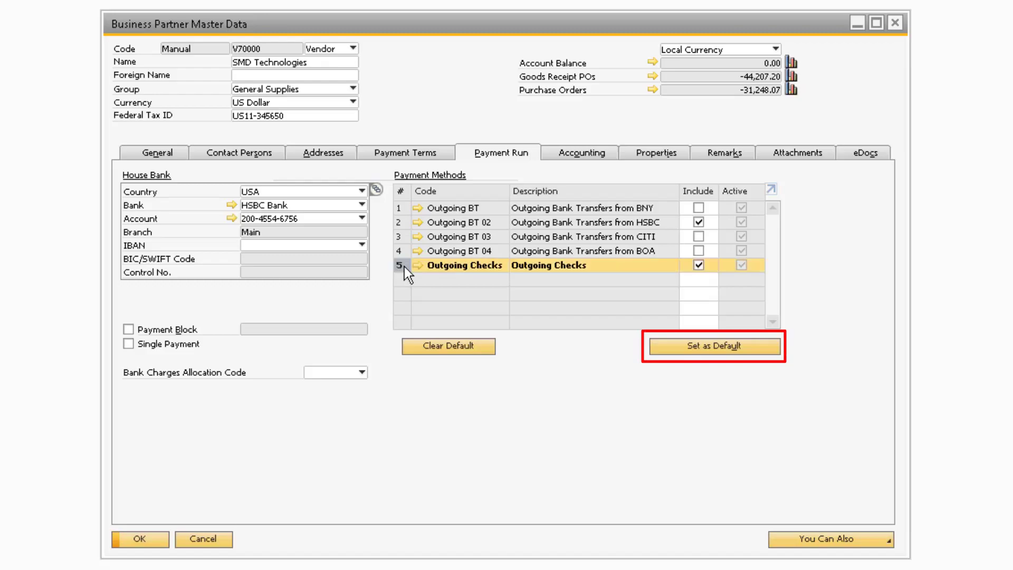
pyautogui.click(672, 349)
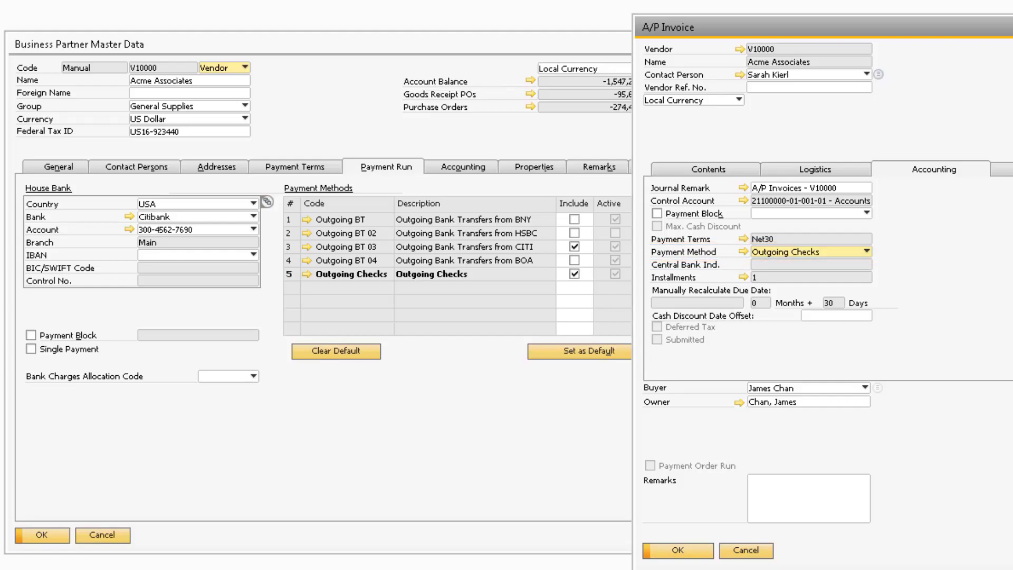
pyautogui.click(847, 252)
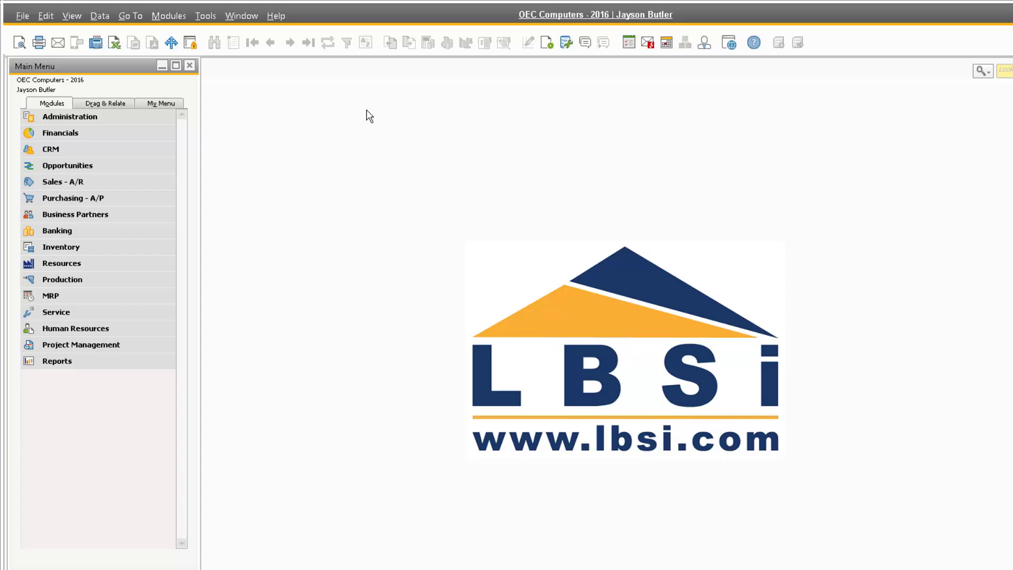
# Launch the Payment Wizard from the Banking module and move past its introduction page.
pyautogui.click(152, 227)
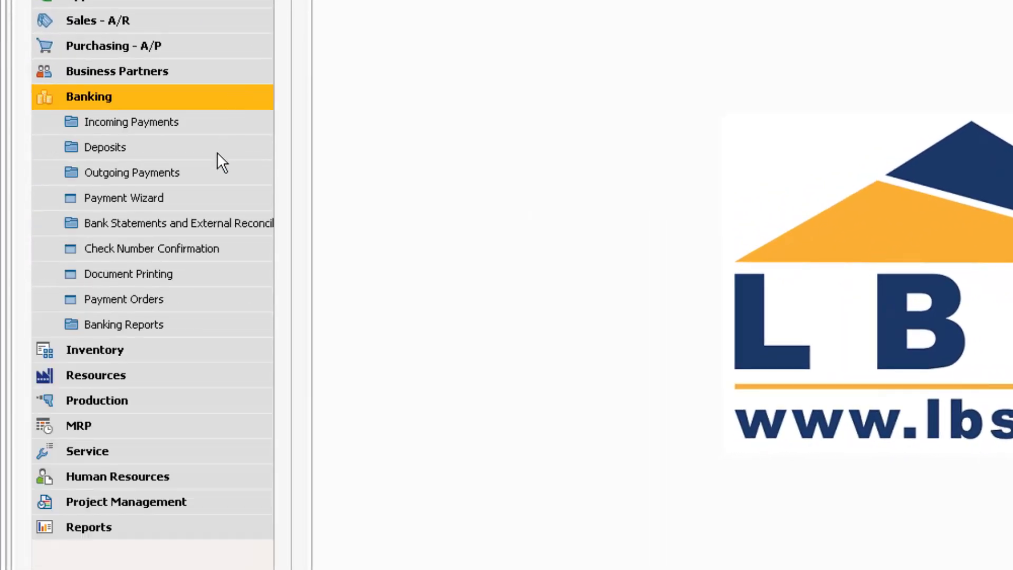
pyautogui.click(202, 195)
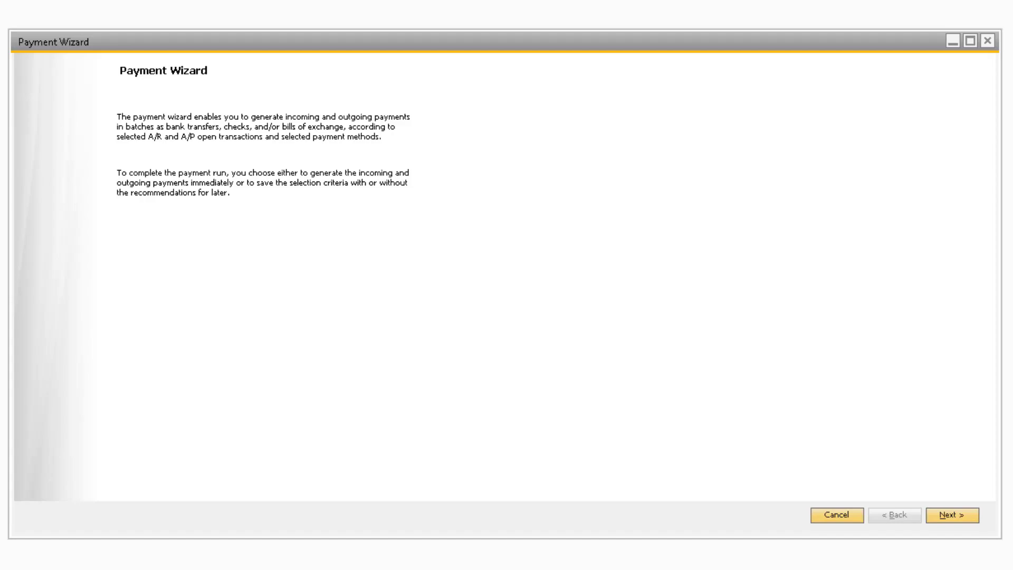
pyautogui.click(961, 515)
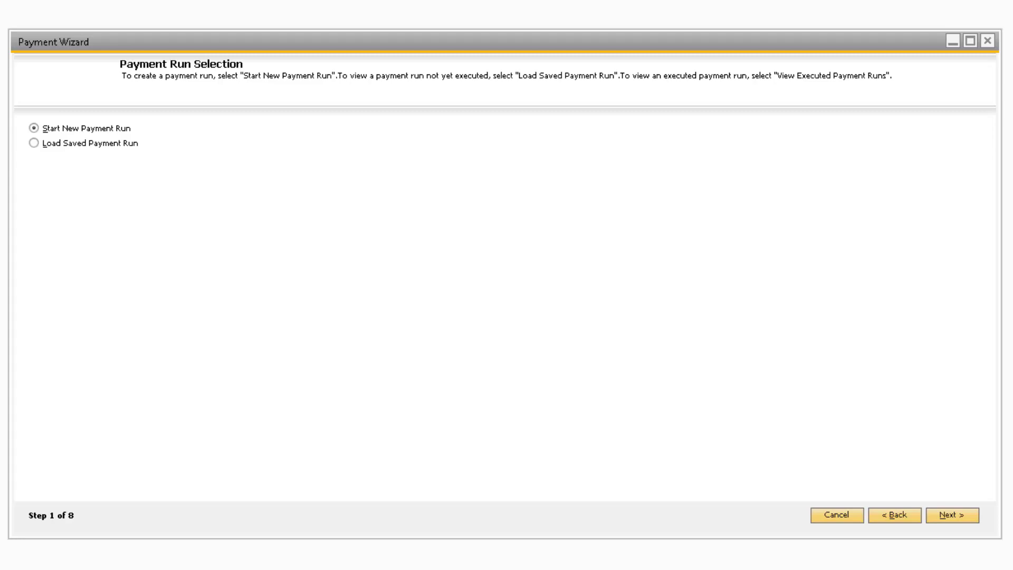
# Review saved and executed payment runs, then start a new payment run and continue.
pyautogui.click(38, 146)
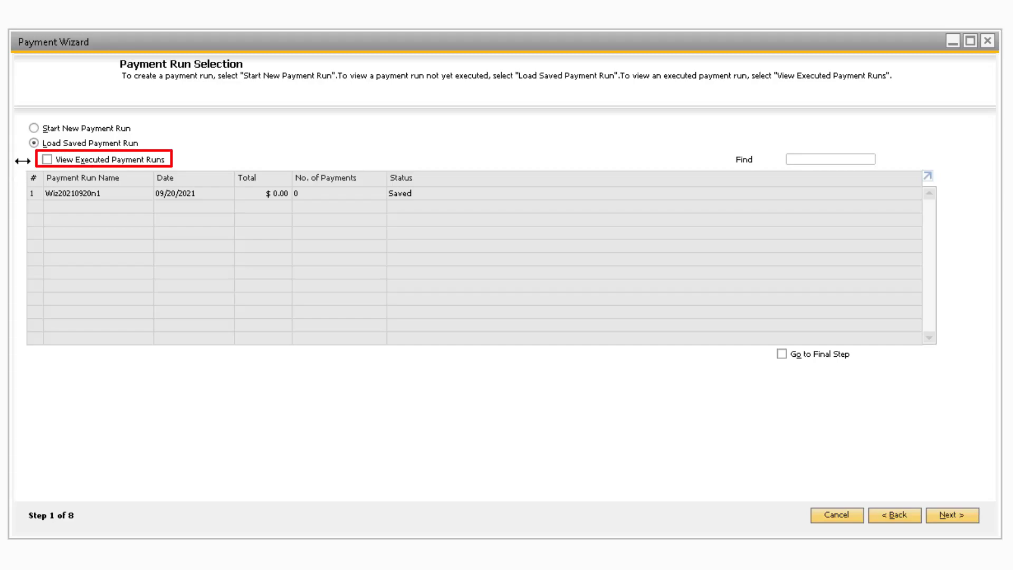
pyautogui.click(48, 160)
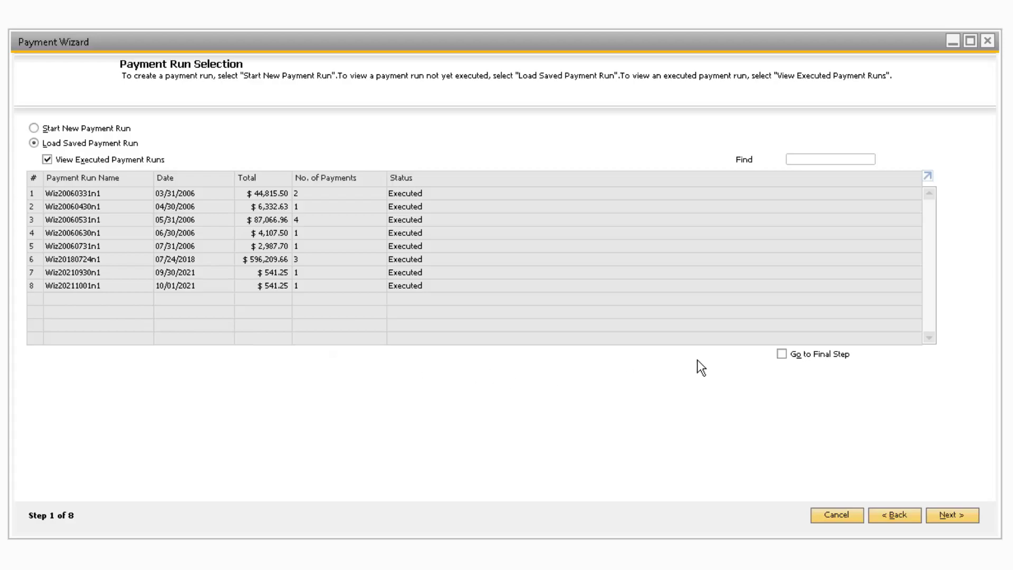
pyautogui.click(782, 353)
pyautogui.click(33, 128)
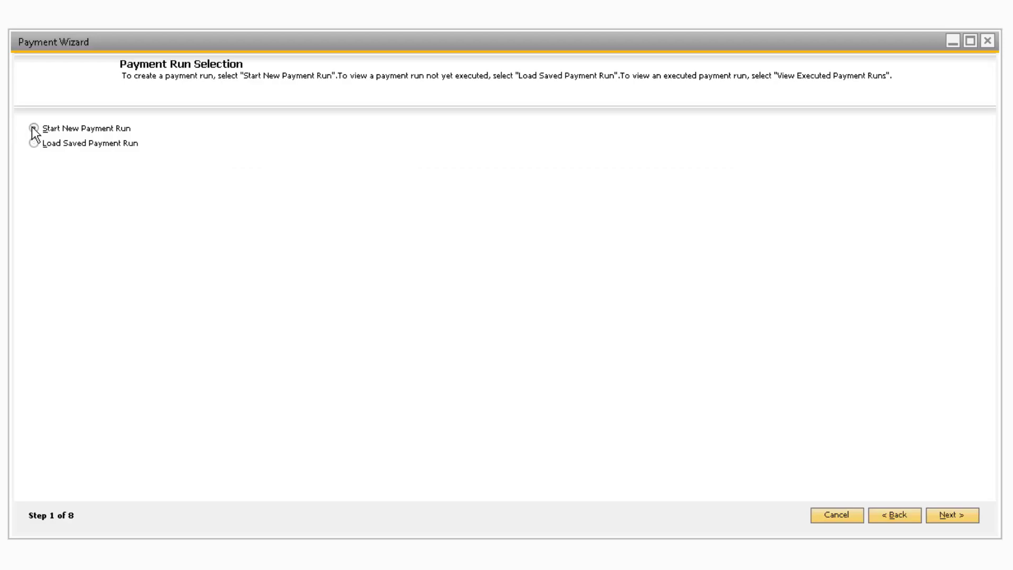
pyautogui.click(939, 516)
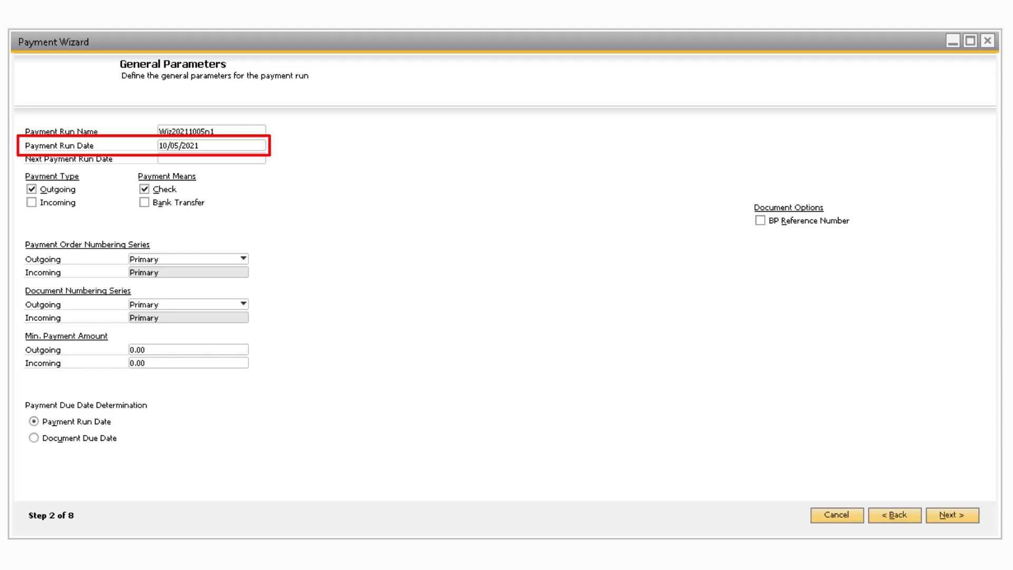
# Enter 11/16 as the Next Payment Run Date.
pyautogui.click(119, 157)
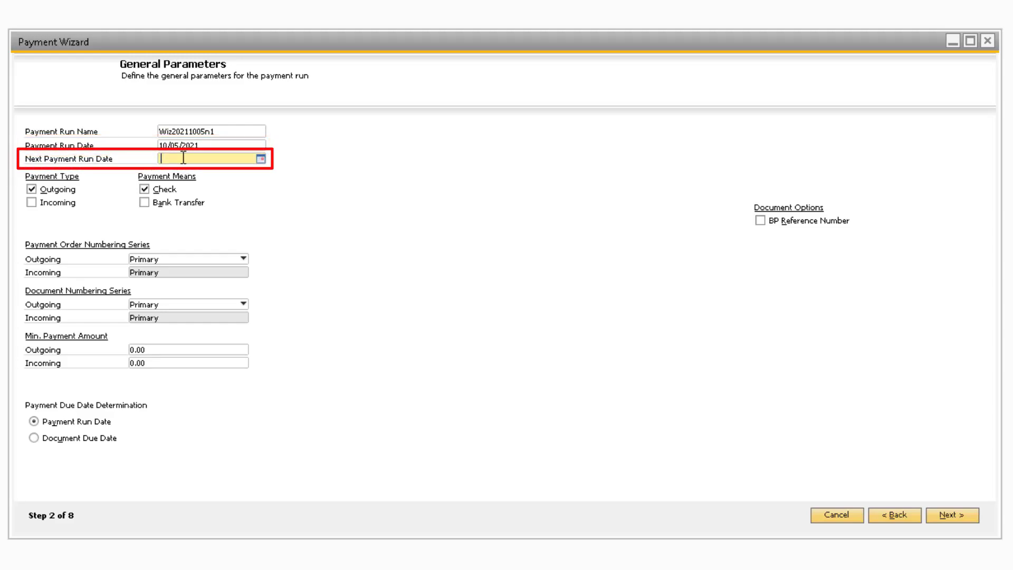
pyautogui.write('11/16')
pyautogui.press('Tab')
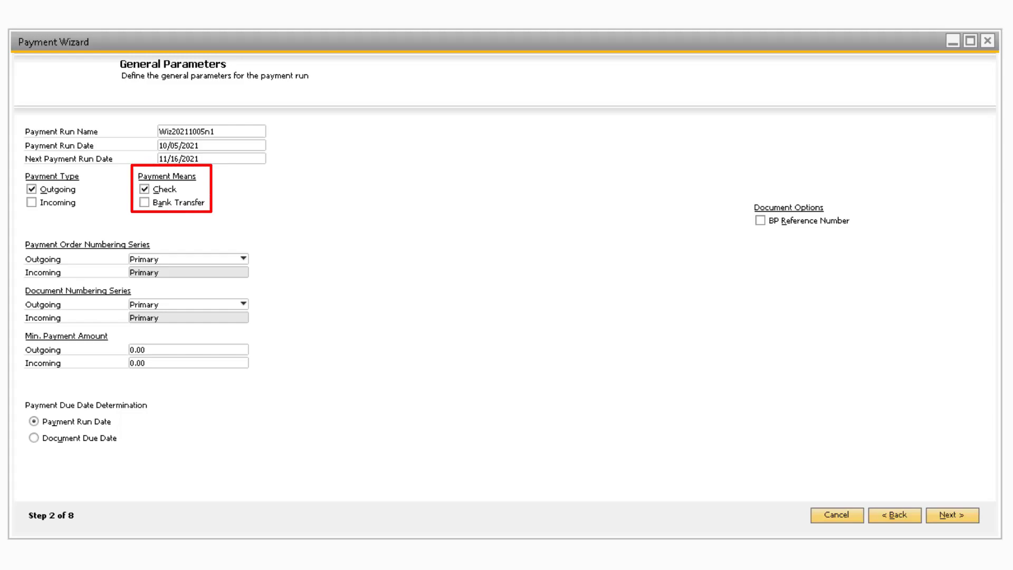
# Add Bank Transfer as a payment means and set the outgoing minimum payment to 100.00.
pyautogui.click(144, 203)
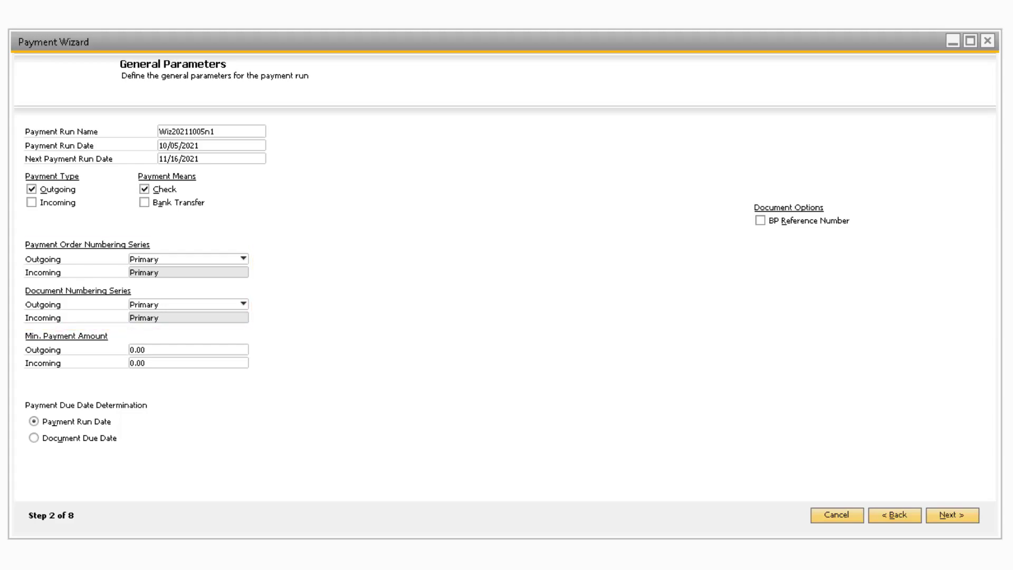
pyautogui.click(146, 349)
pyautogui.write('100')
pyautogui.press('Tab')
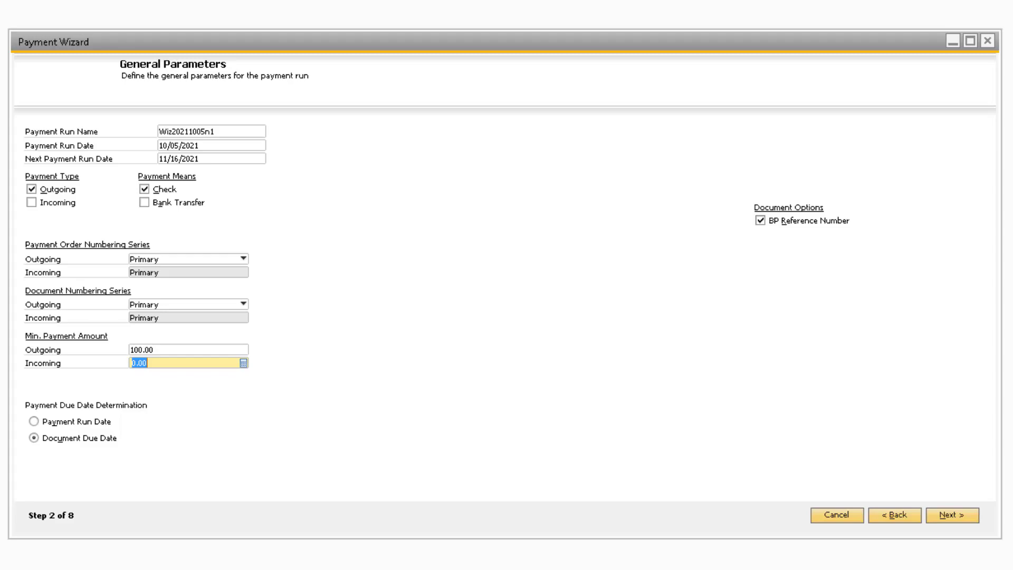
pyautogui.click(938, 516)
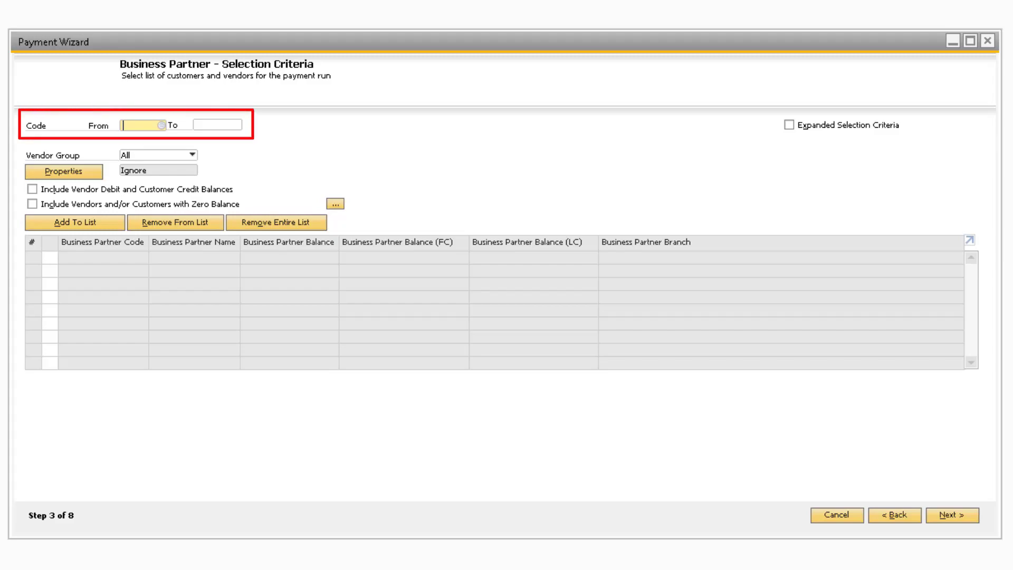
# Browse the business partner Code From list and close it without choosing one.
pyautogui.click(161, 125)
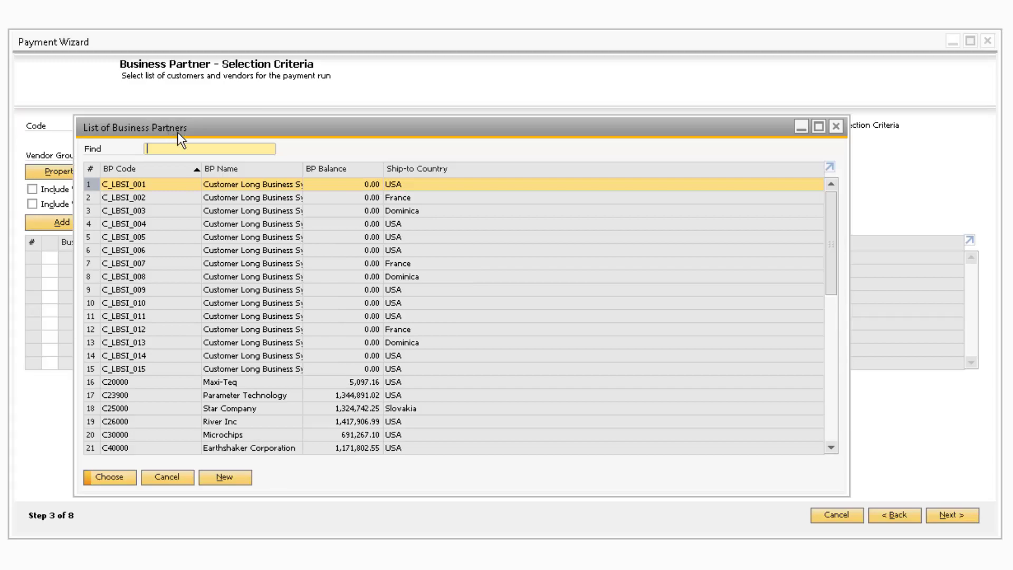
pyautogui.moveTo(838, 258); pyautogui.dragTo(707, 350)
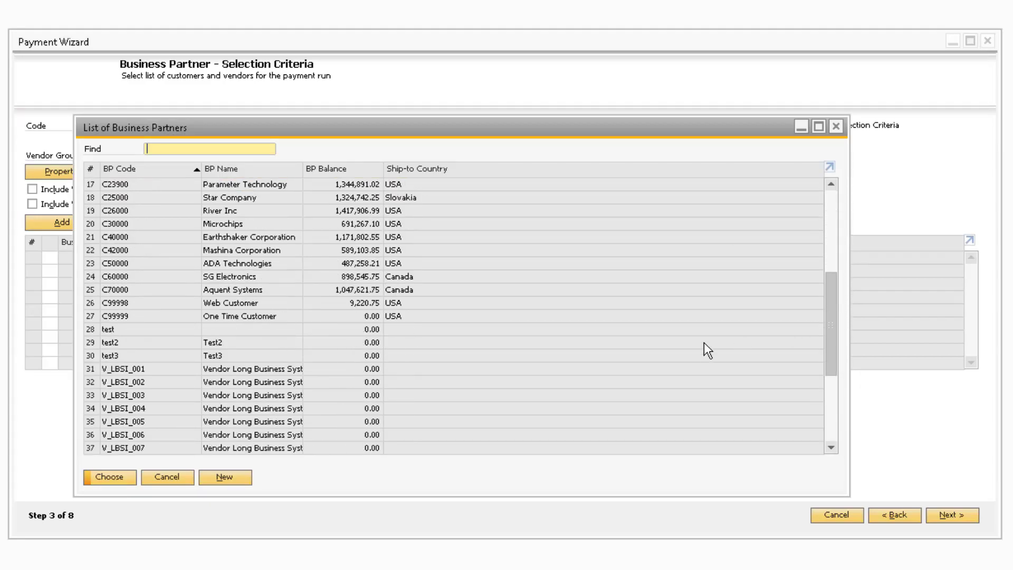
pyautogui.click(168, 477)
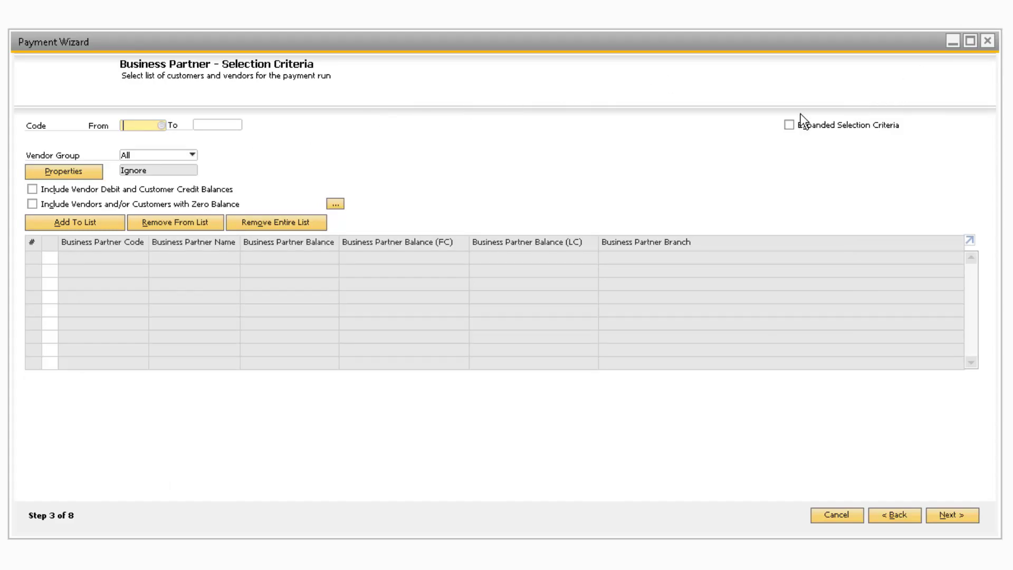
# Enable Expanded Selection Criteria and keep the Vendor Group set to All.
pyautogui.click(789, 125)
pyautogui.click(810, 138)
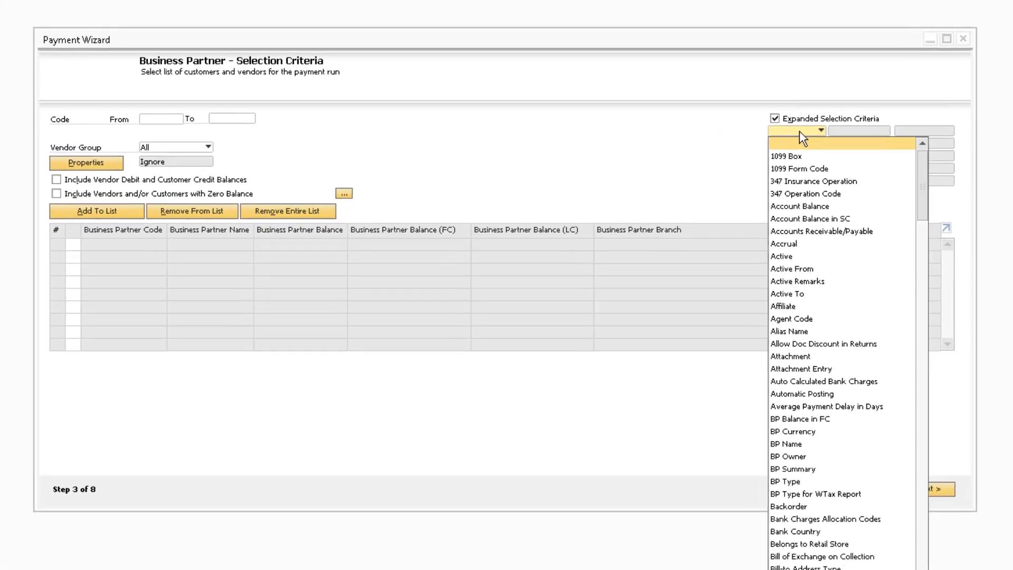
pyautogui.click(776, 125)
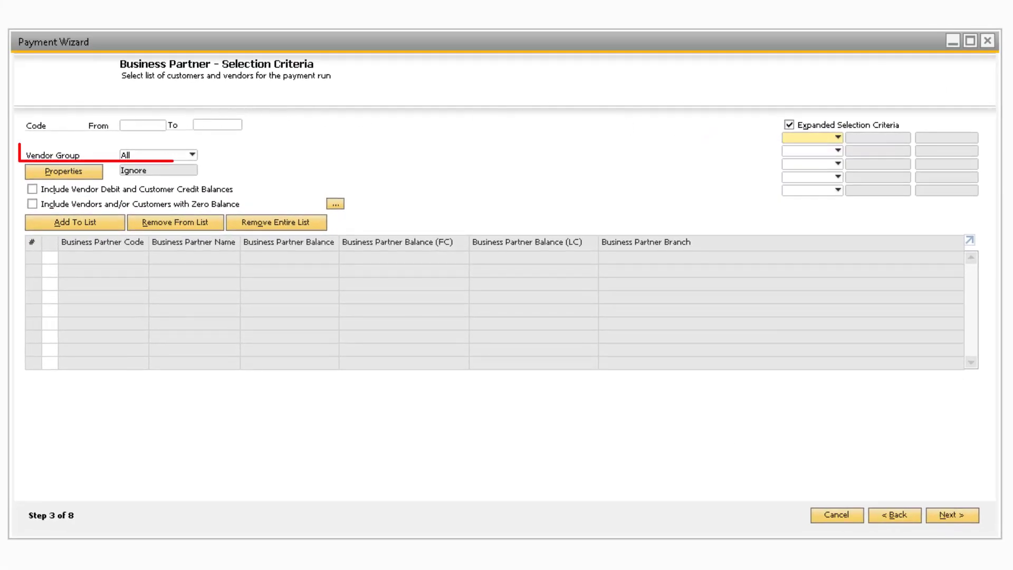
pyautogui.click(166, 154)
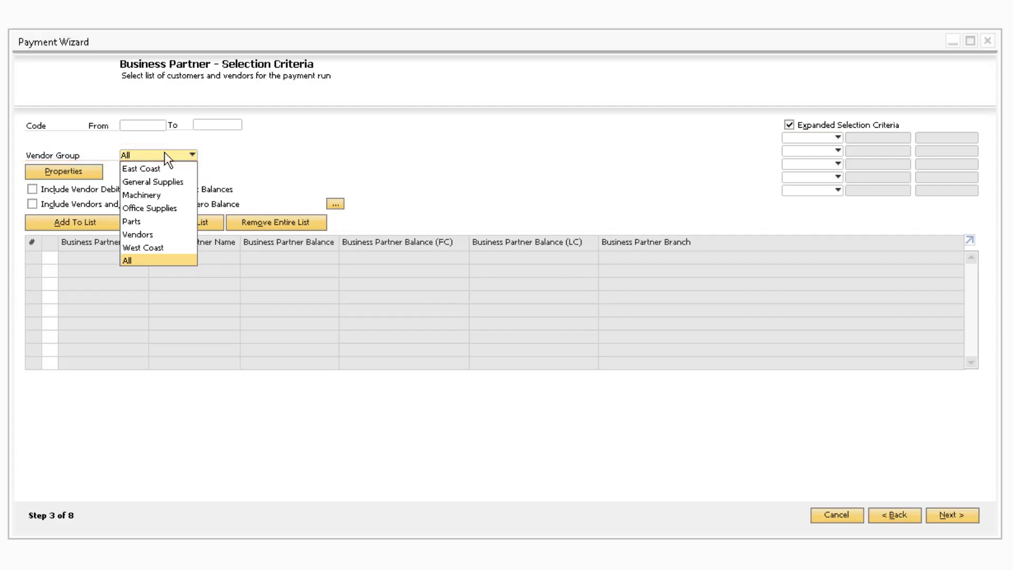
pyautogui.click(166, 156)
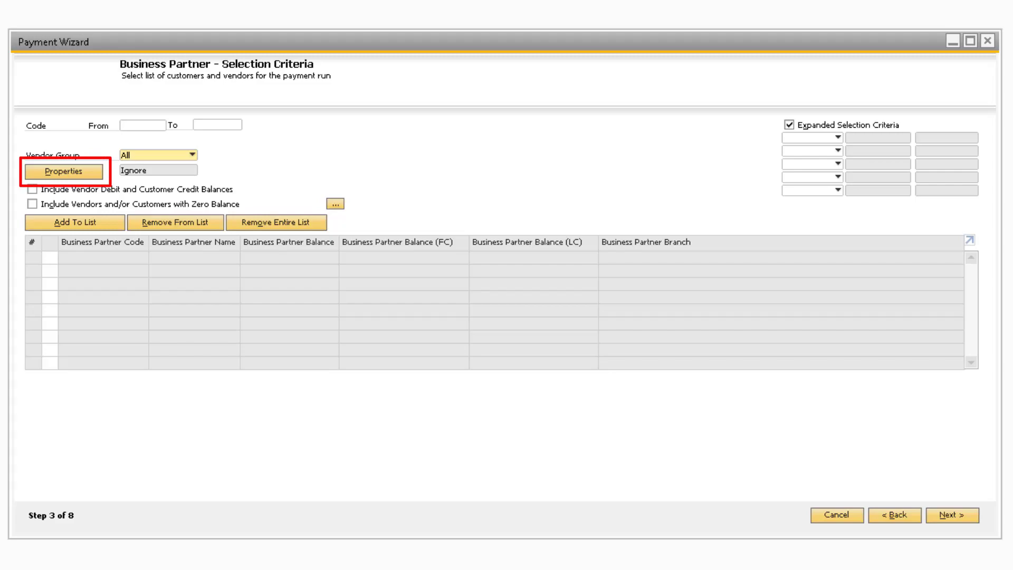
# Leave Properties, vendor debit/customer credit balances and zero-balance Document Types all unchanged.
pyautogui.click(49, 172)
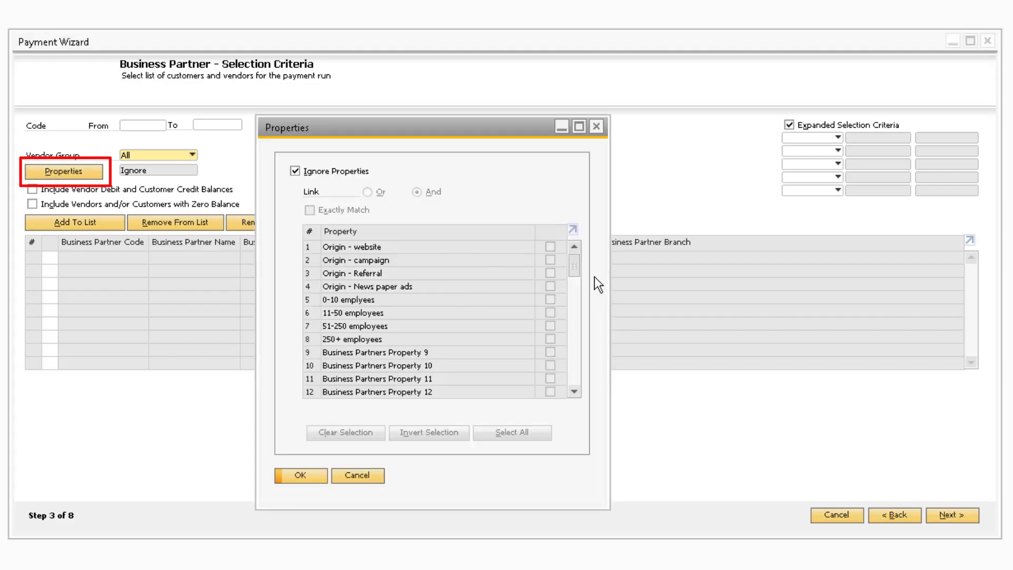
pyautogui.click(377, 476)
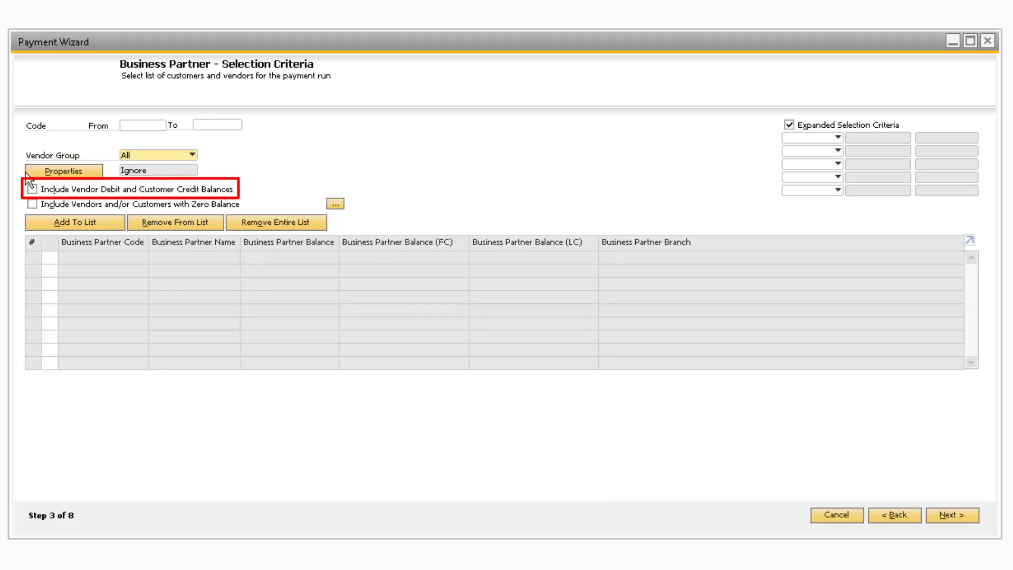
pyautogui.click(32, 189)
pyautogui.click(32, 189)
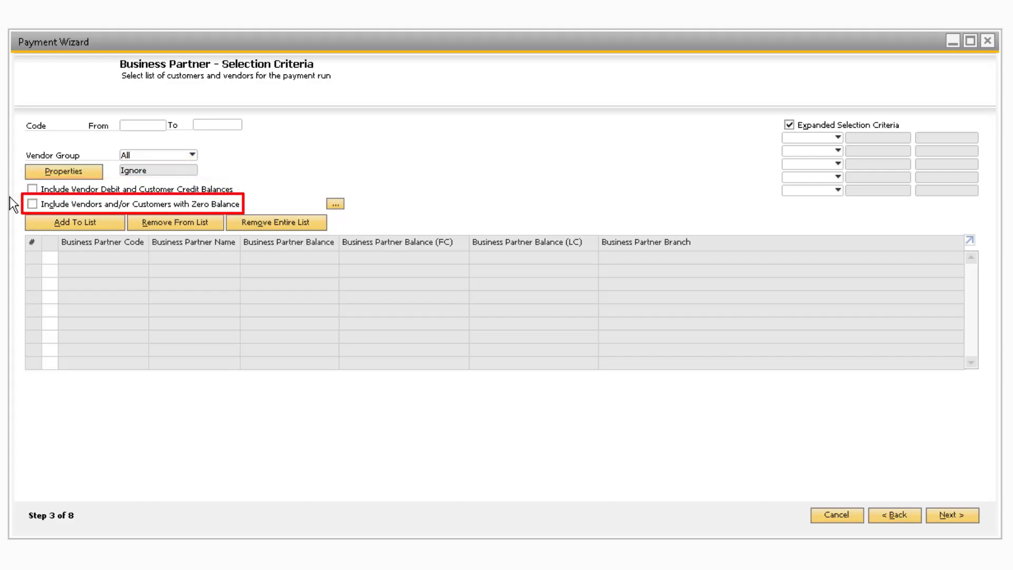
pyautogui.click(32, 204)
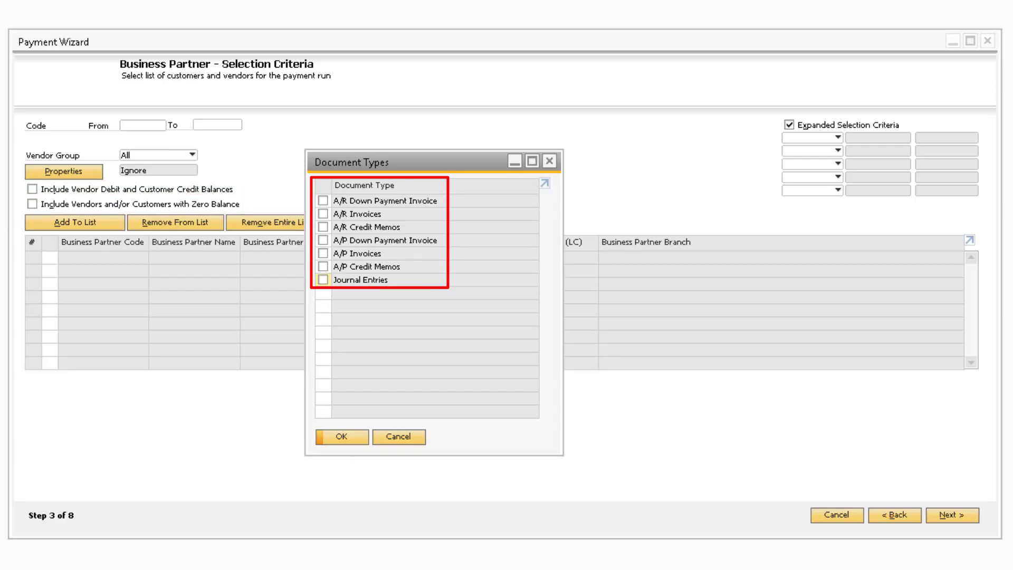
pyautogui.click(393, 437)
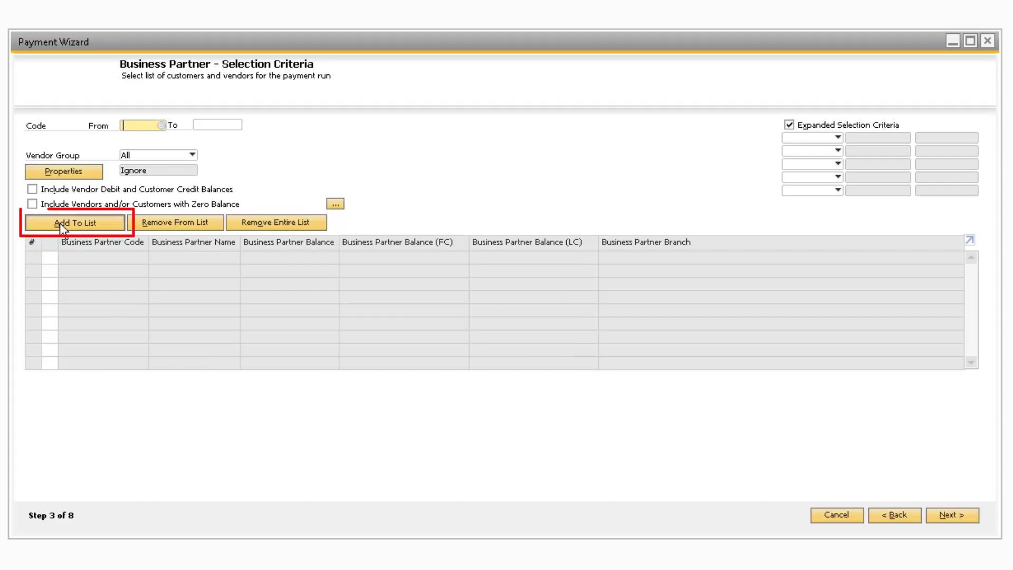
# List the matching vendors and exclude V21000 Sea Corp, V30000 Blockies Corporation and V50000 Lumarx.
pyautogui.click(59, 223)
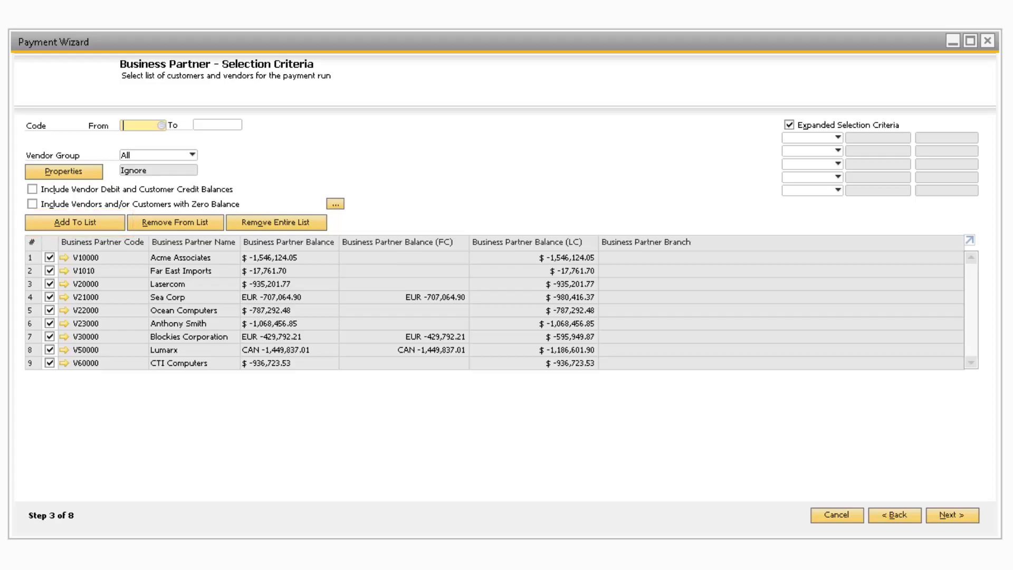
pyautogui.click(49, 297)
pyautogui.click(50, 336)
pyautogui.click(49, 349)
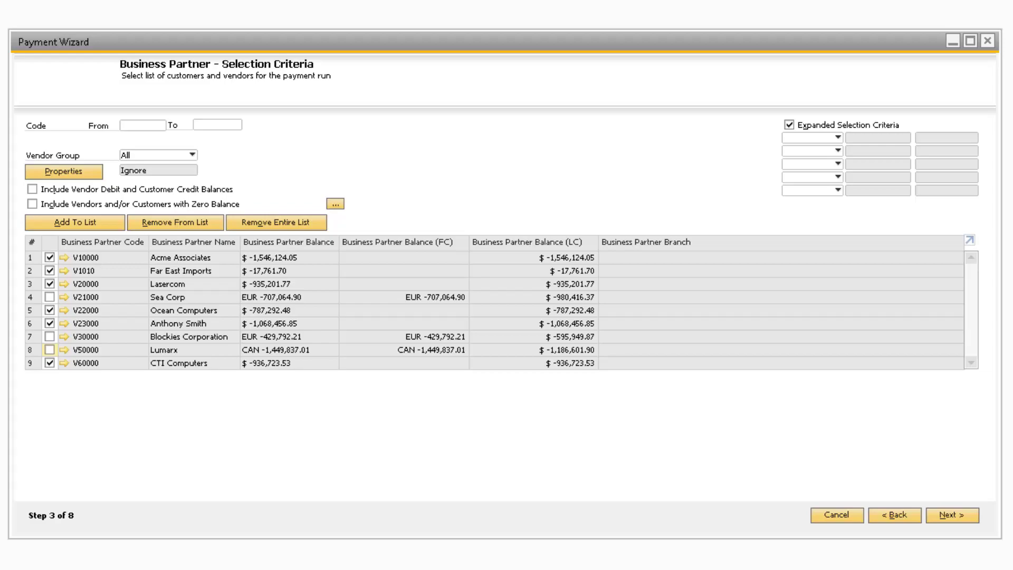
pyautogui.click(942, 521)
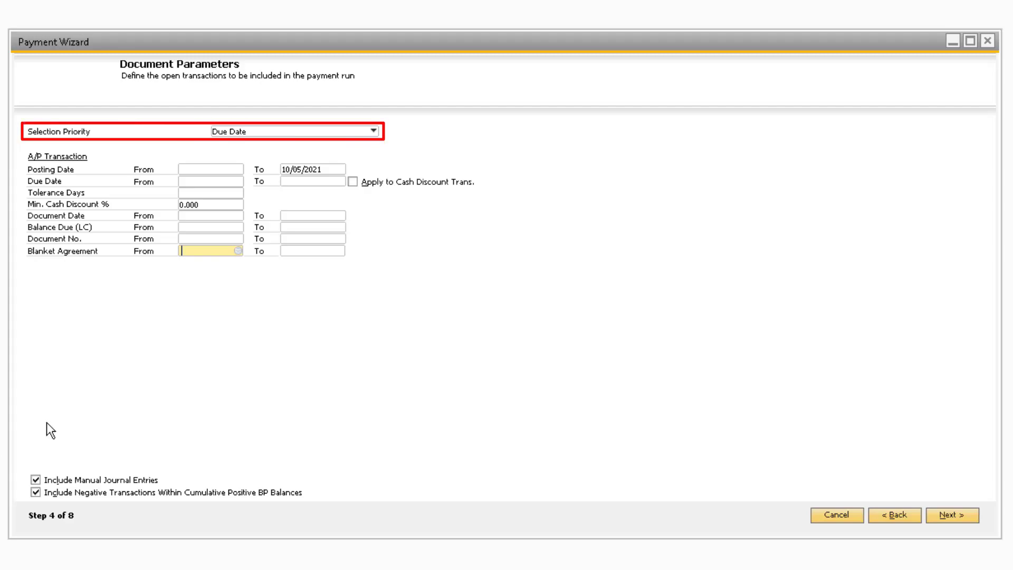
# Keep Due Date priority, set Due Date To 12/31/2021, and tick Apply to Cash Discount Trans.
pyautogui.click(343, 132)
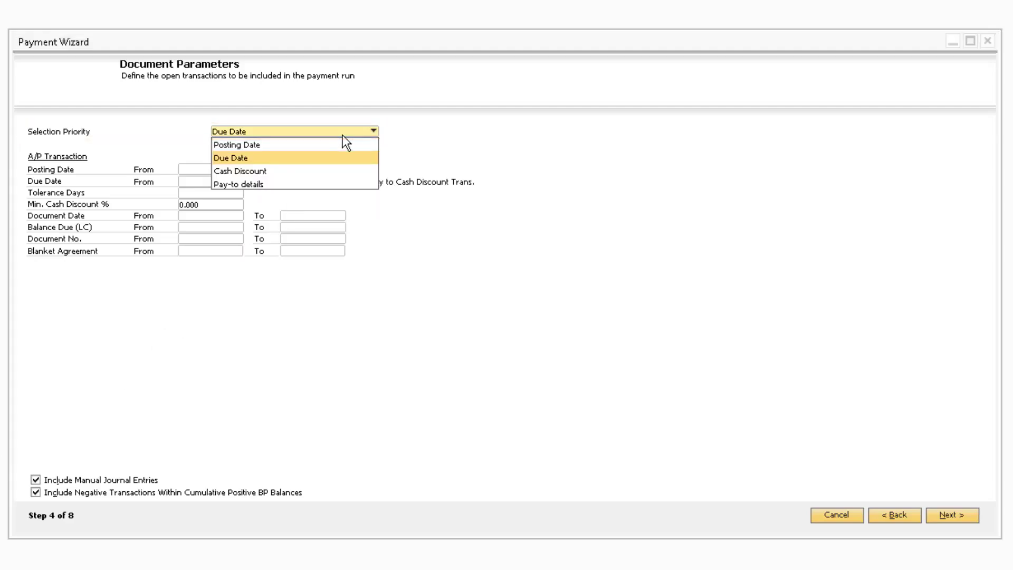
pyautogui.click(343, 133)
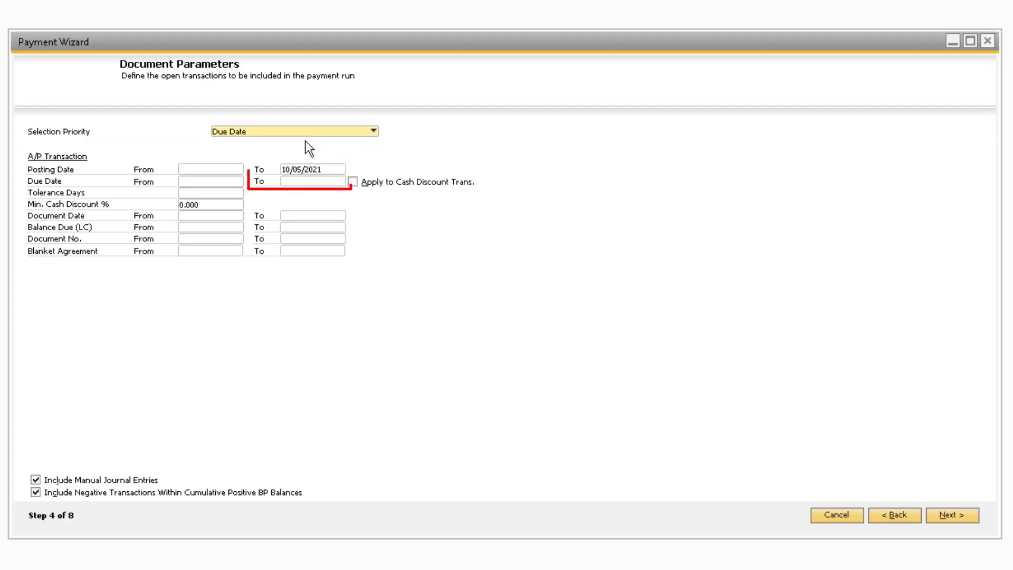
pyautogui.click(311, 181)
pyautogui.write('123121')
pyautogui.press('Tab')
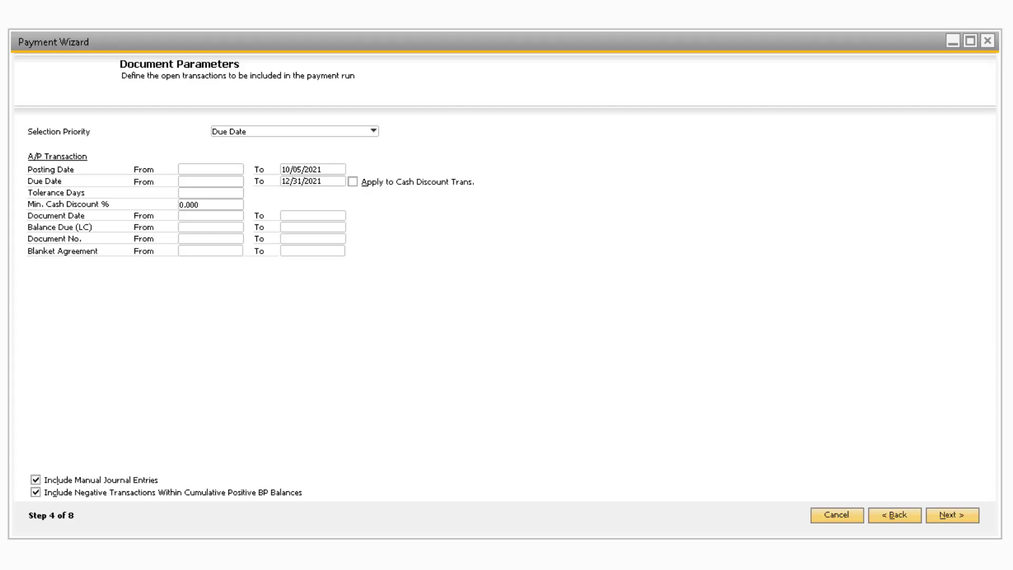
pyautogui.click(303, 181)
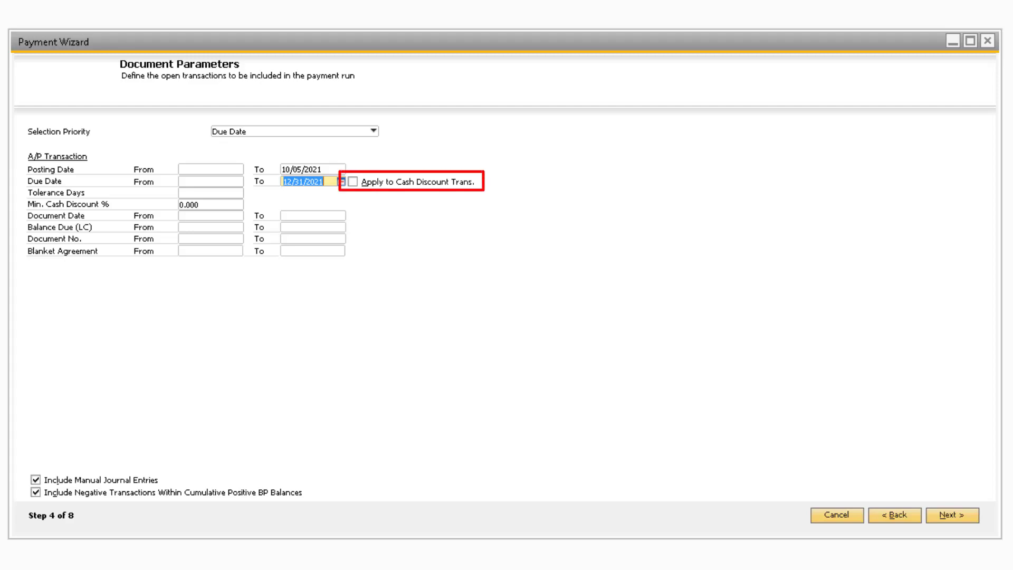
pyautogui.click(354, 182)
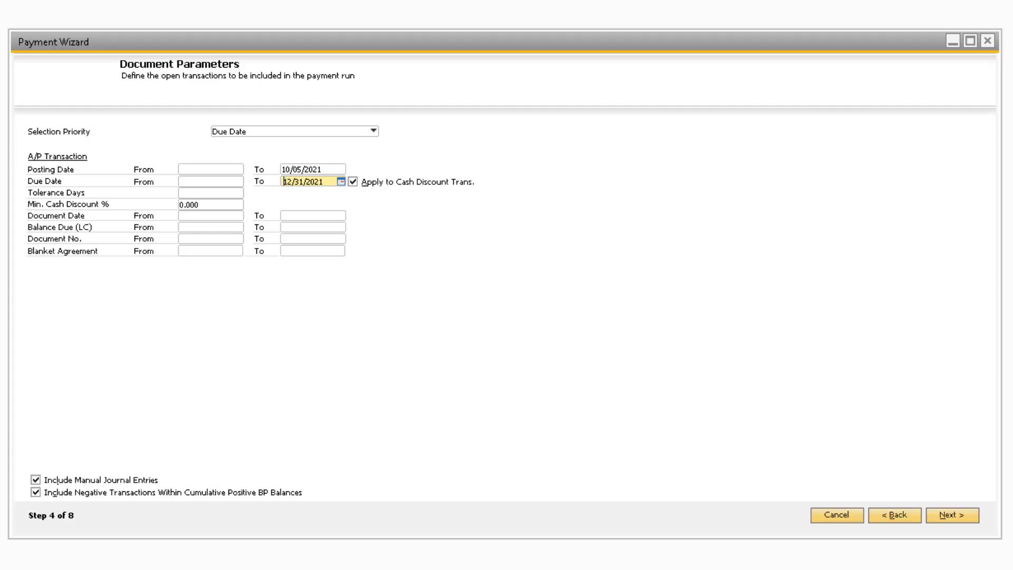
# Set Tolerance Days to 1 and advance to Step 5, Payment Method selection.
pyautogui.click(182, 193)
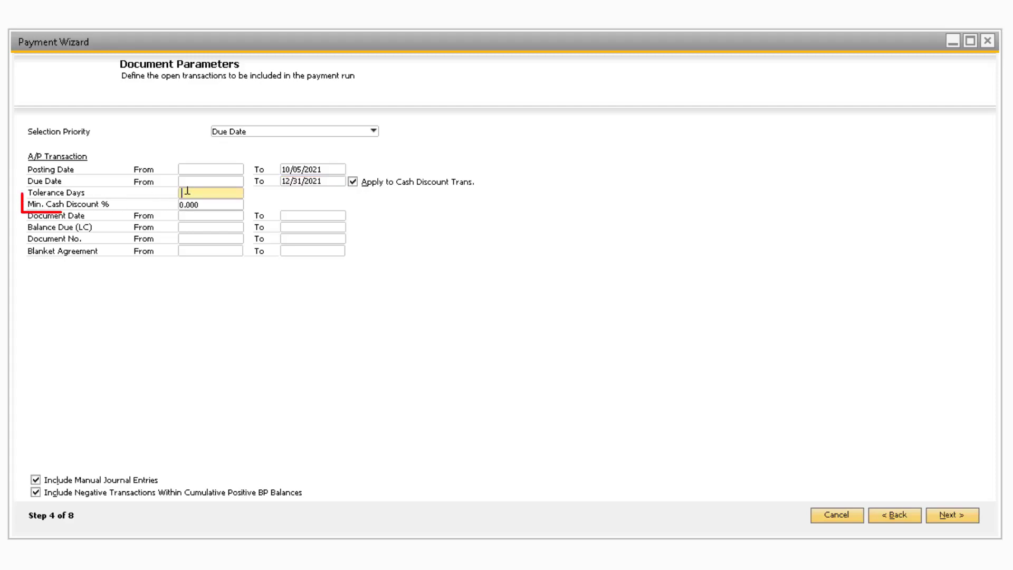
pyautogui.write('1')
pyautogui.press('Tab')
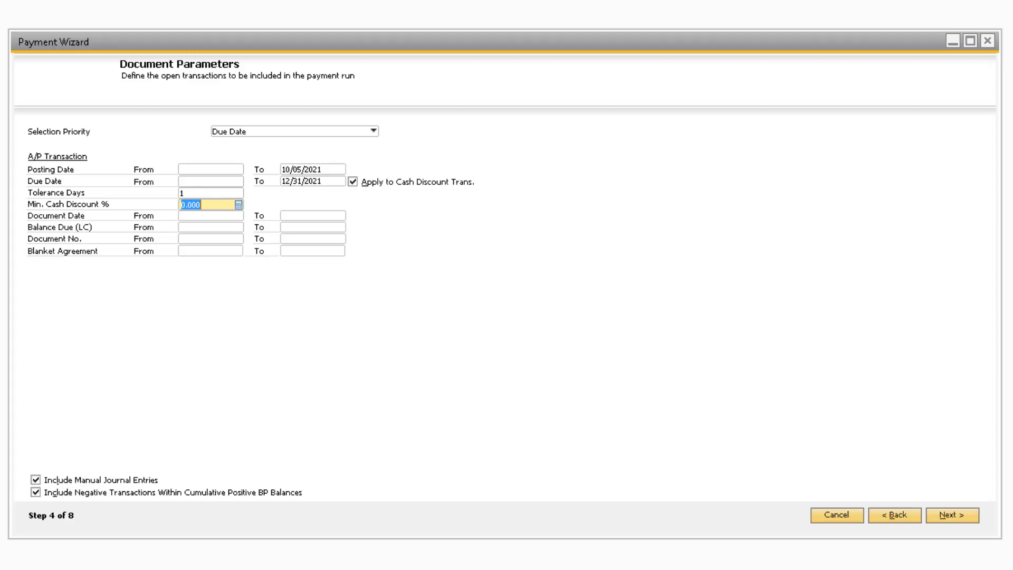
pyautogui.click(953, 515)
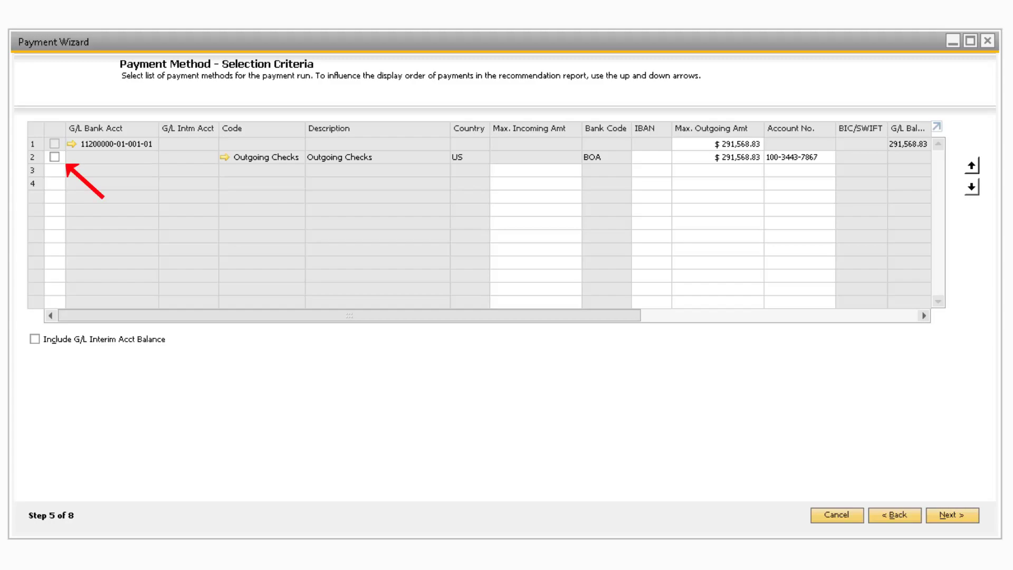
# Select Outgoing Checks with Max. Outgoing Amt, paid from the BOA bank account, then continue.
pyautogui.click(54, 158)
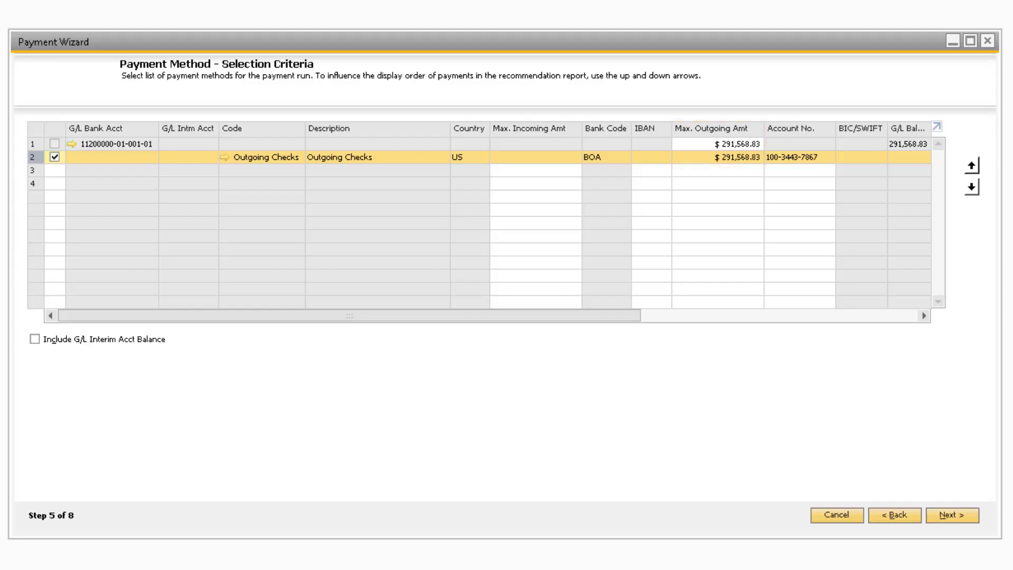
pyautogui.click(761, 154)
pyautogui.click(759, 155)
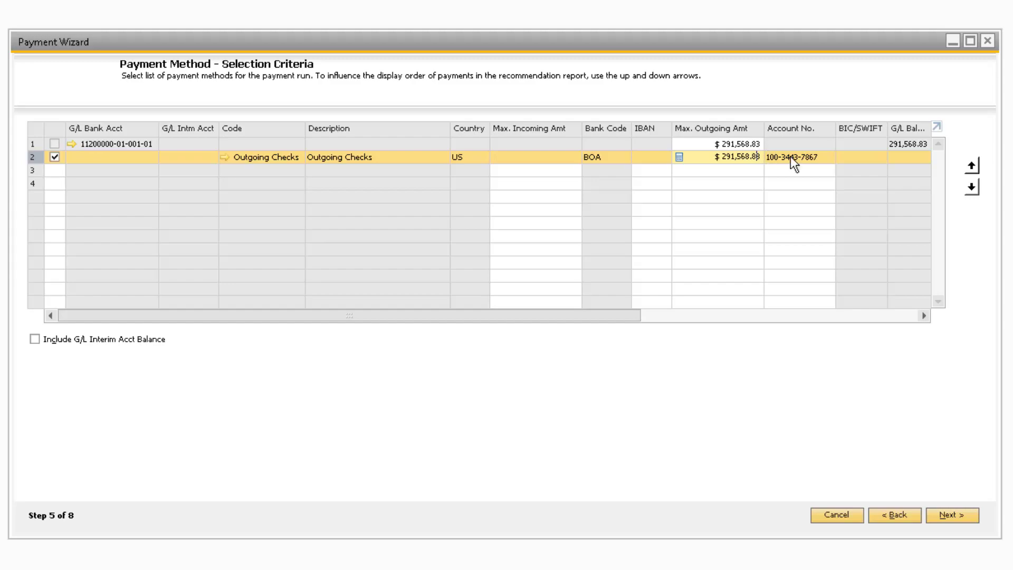
pyautogui.click(829, 156)
pyautogui.click(829, 157)
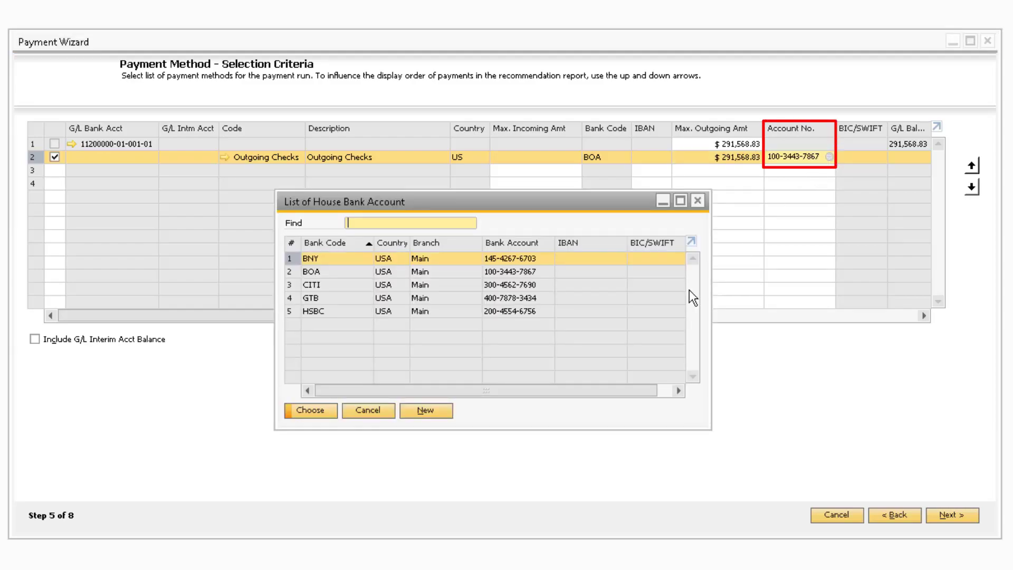
pyautogui.click(368, 410)
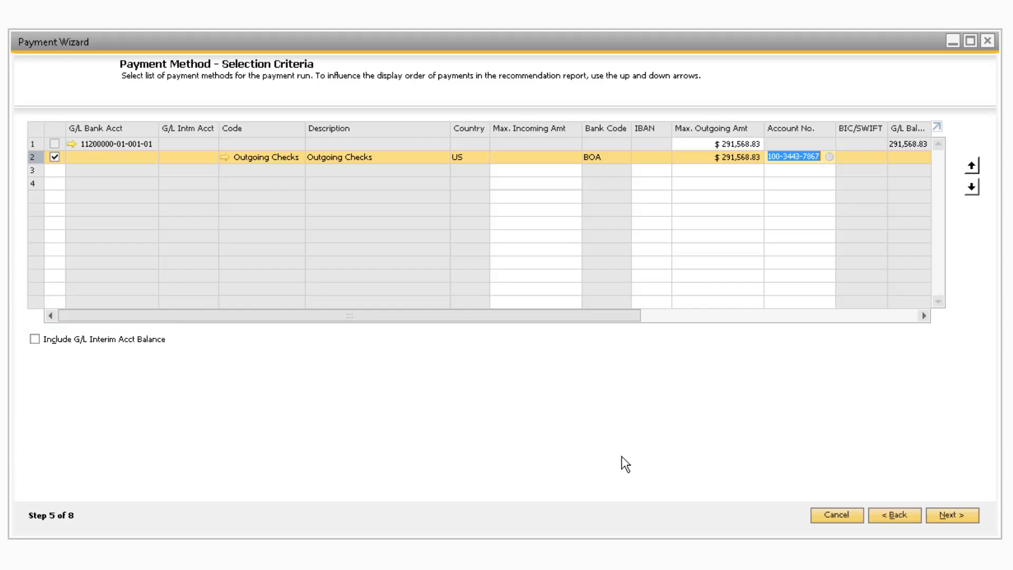
pyautogui.click(944, 517)
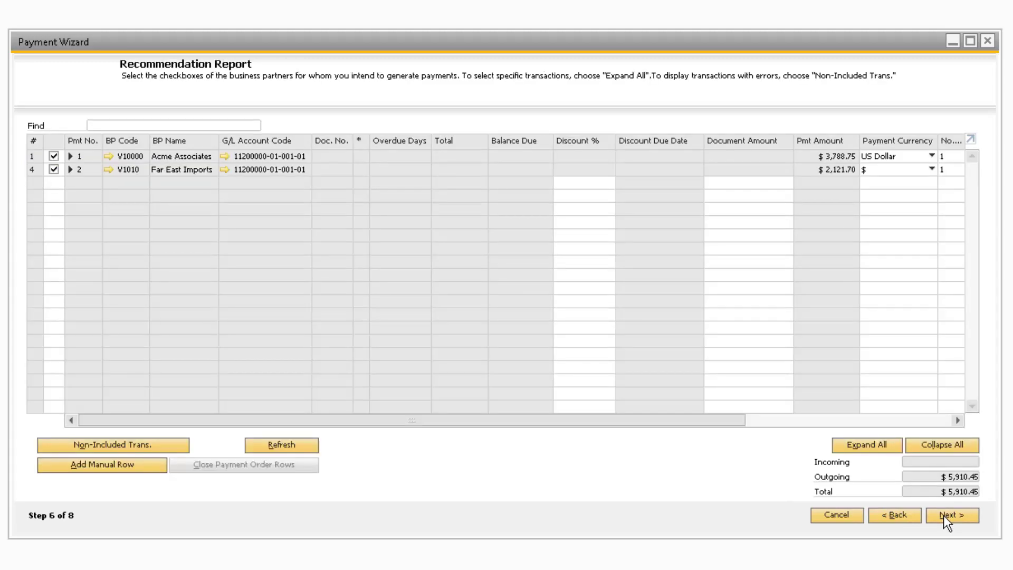
# Expand all payments to show invoices 1191, 1189 and 1192.
pyautogui.click(873, 449)
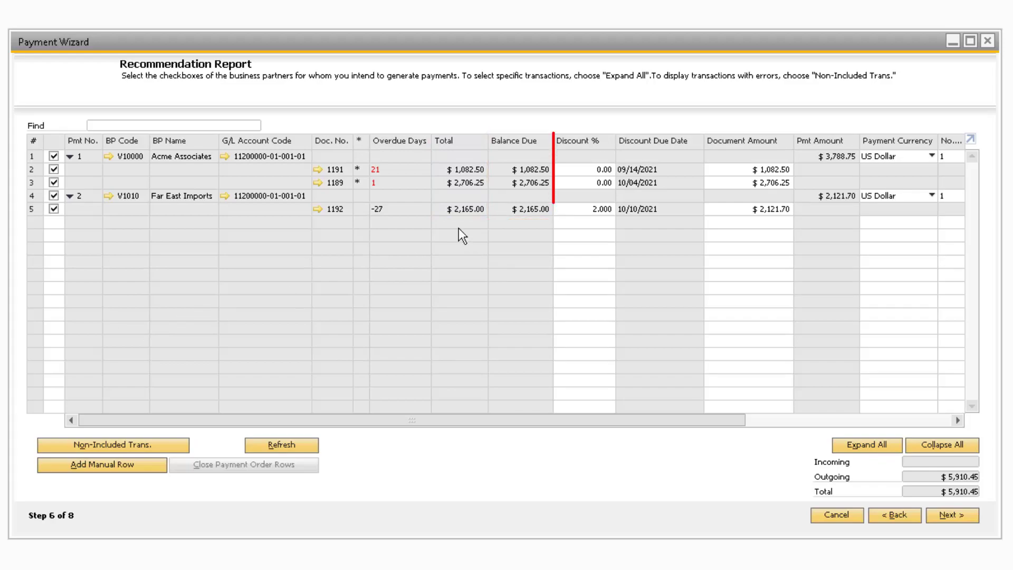
pyautogui.click(607, 183)
pyautogui.write('5')
pyautogui.press('Tab')
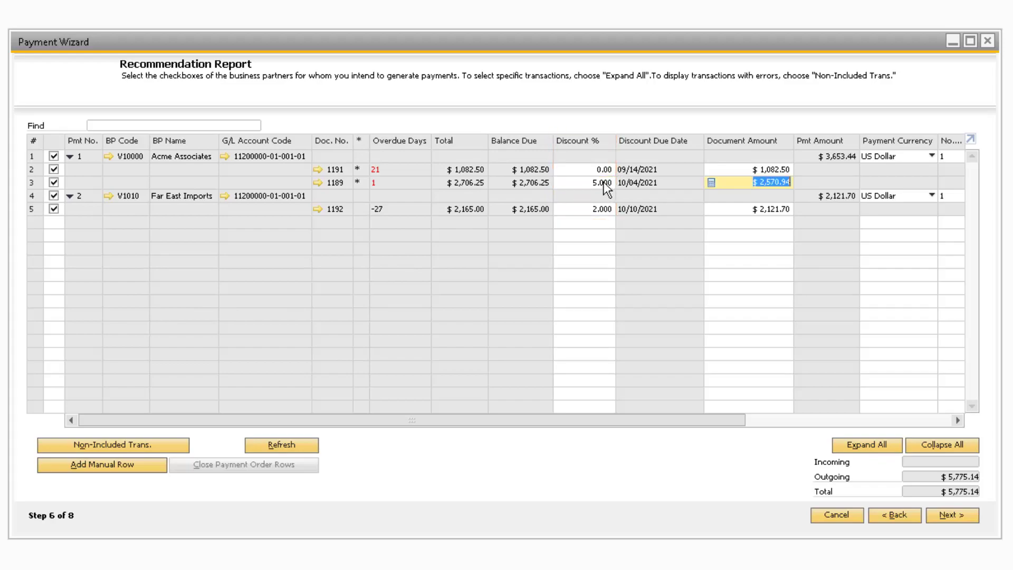
pyautogui.click(604, 181)
pyautogui.write('0')
pyautogui.press('Tab')
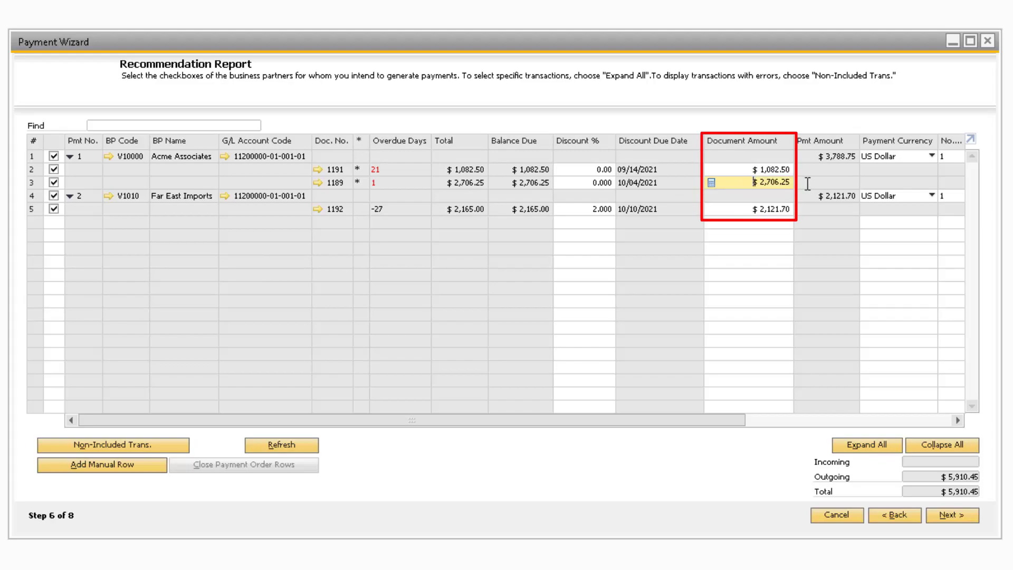
pyautogui.write('2,700')
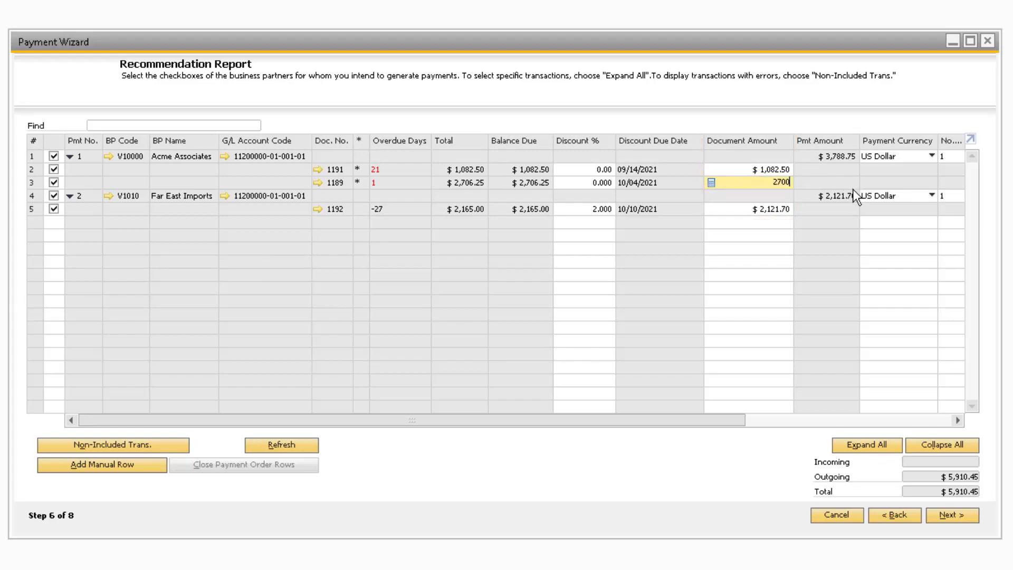
pyautogui.press('Tab')
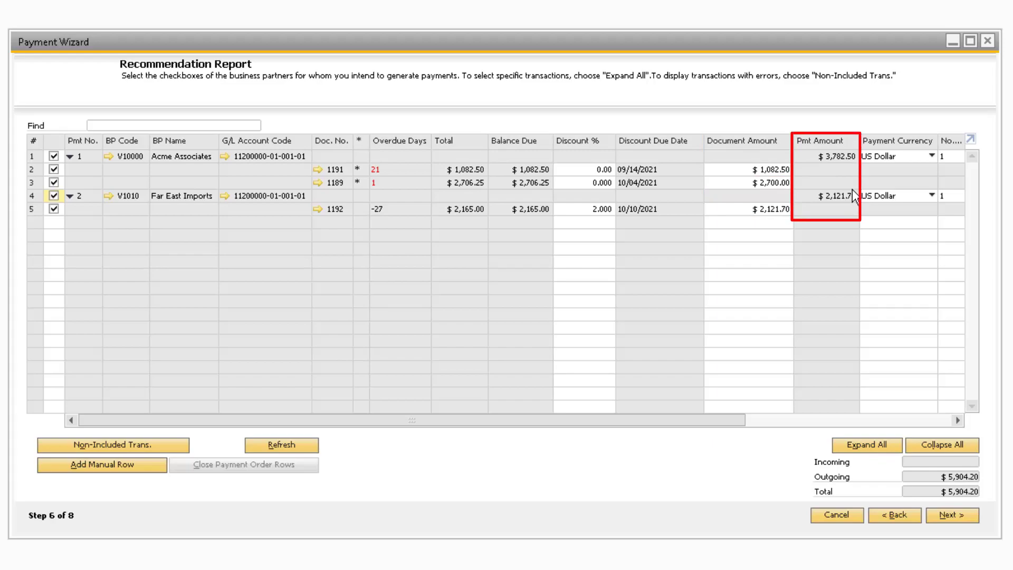
pyautogui.click(769, 181)
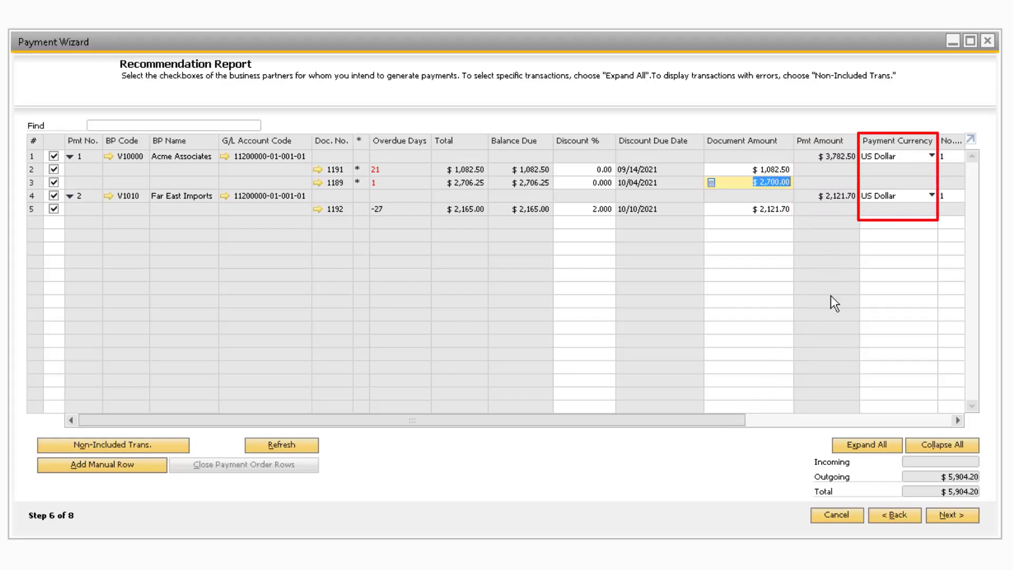
pyautogui.click(932, 156)
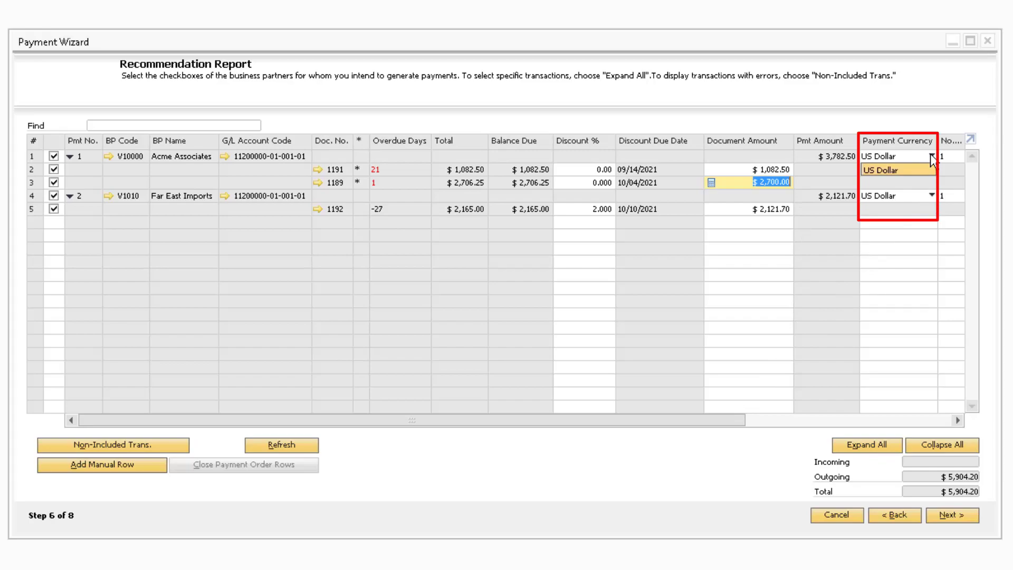
pyautogui.click(932, 158)
pyautogui.click(805, 420)
pyautogui.click(958, 420)
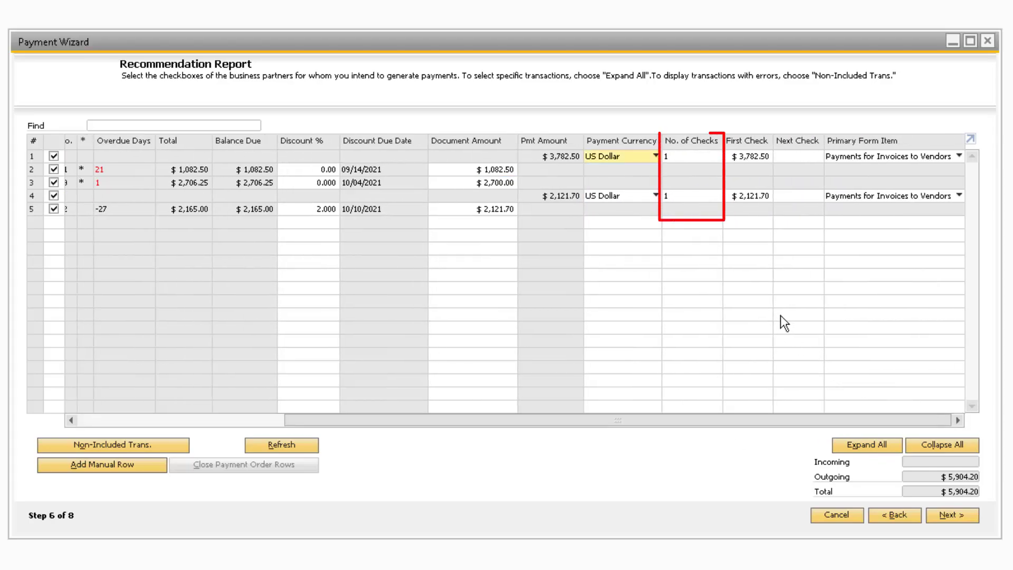
pyautogui.click(696, 196)
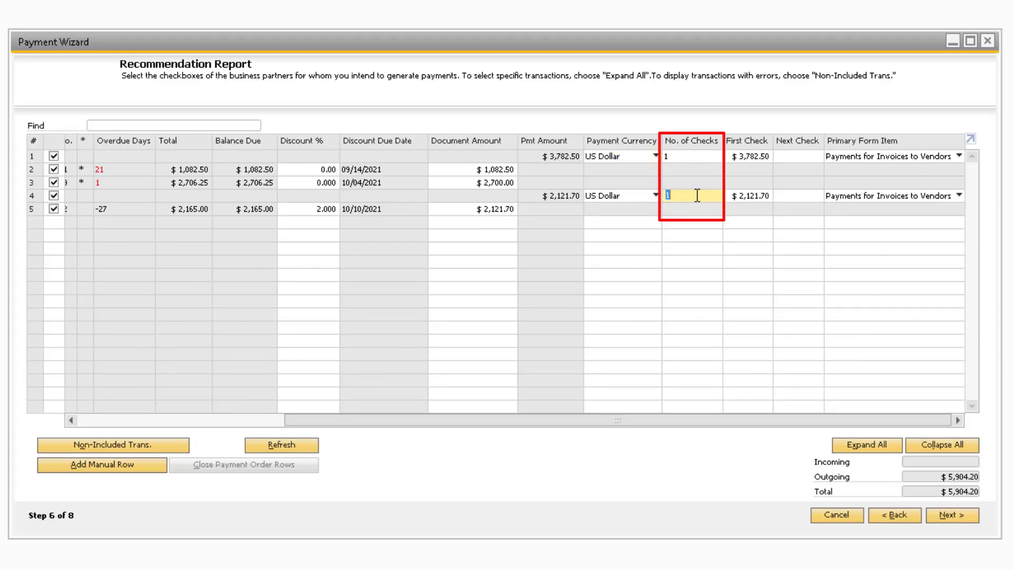
pyautogui.write('2')
pyautogui.press('Tab')
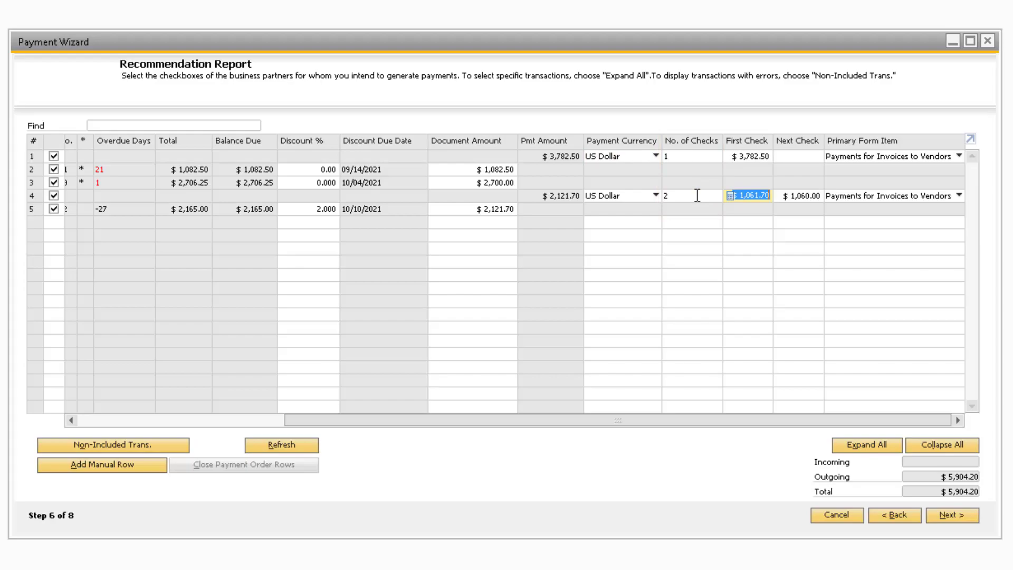
pyautogui.click(692, 195)
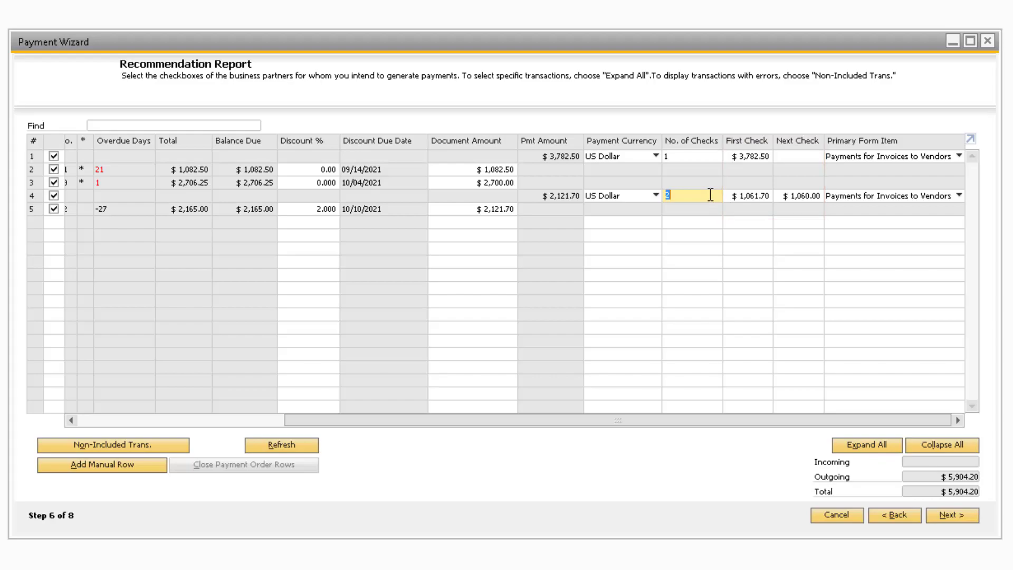
pyautogui.write('1')
pyautogui.press('Tab')
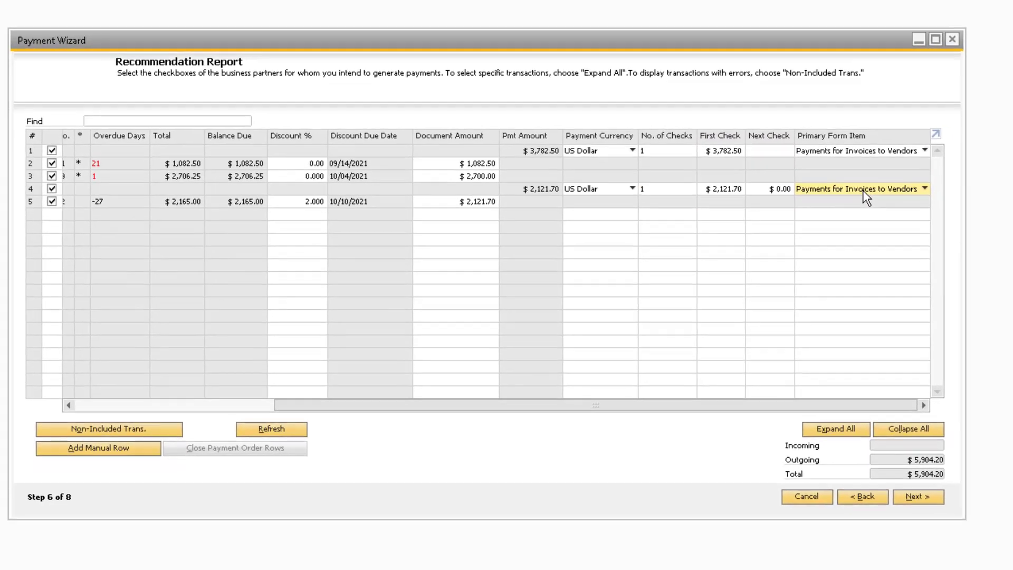
pyautogui.click(895, 197)
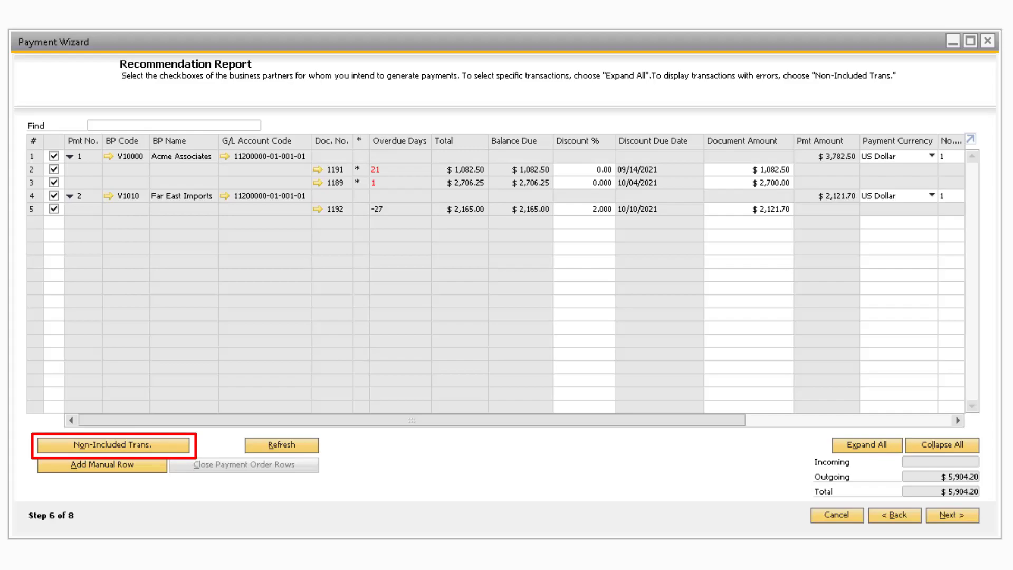
# Exclude invoices 1191 and 1192, view non-included transactions, and start a manual payment row.
pyautogui.click(54, 169)
pyautogui.click(54, 208)
pyautogui.click(101, 441)
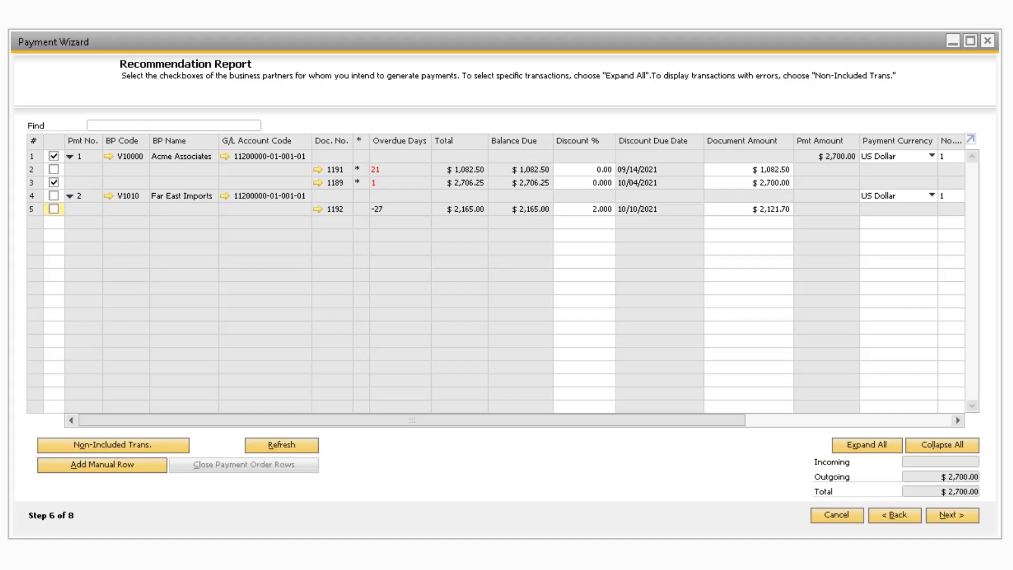
pyautogui.click(136, 466)
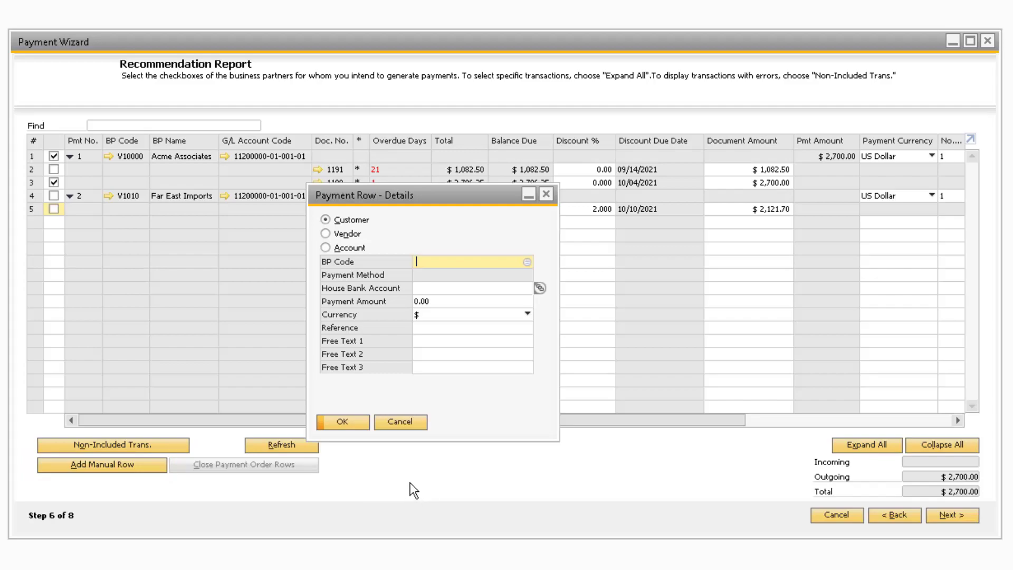
# Make the manual payment row for vendor V1010.
pyautogui.click(326, 233)
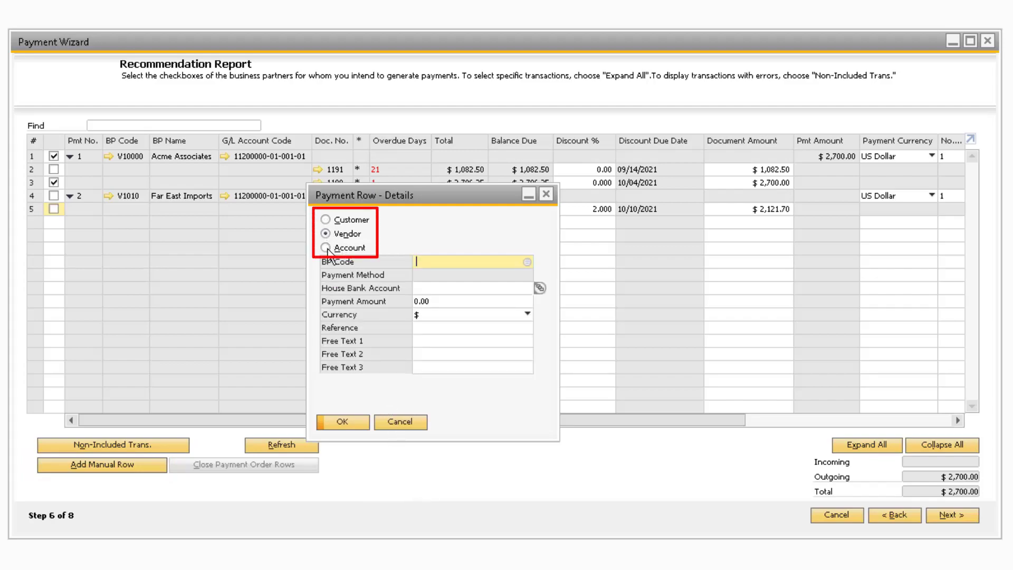
pyautogui.click(326, 248)
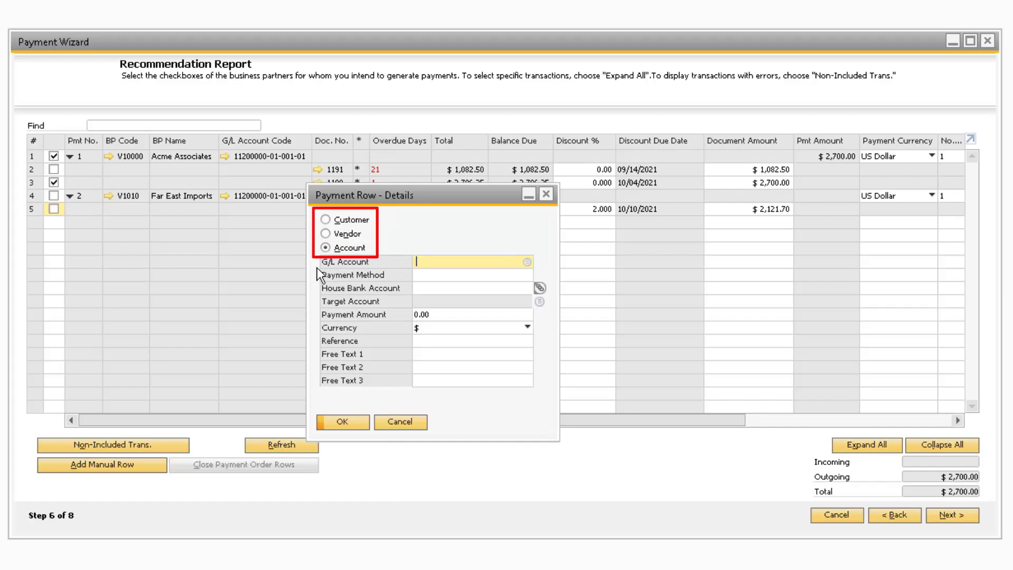
pyautogui.click(328, 235)
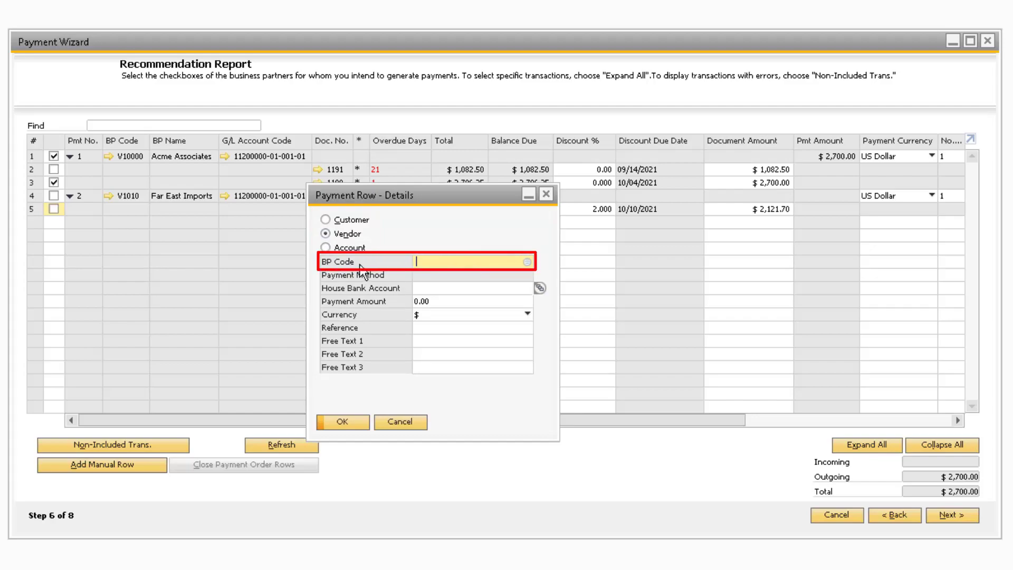
pyautogui.write('V1010')
pyautogui.press('Tab')
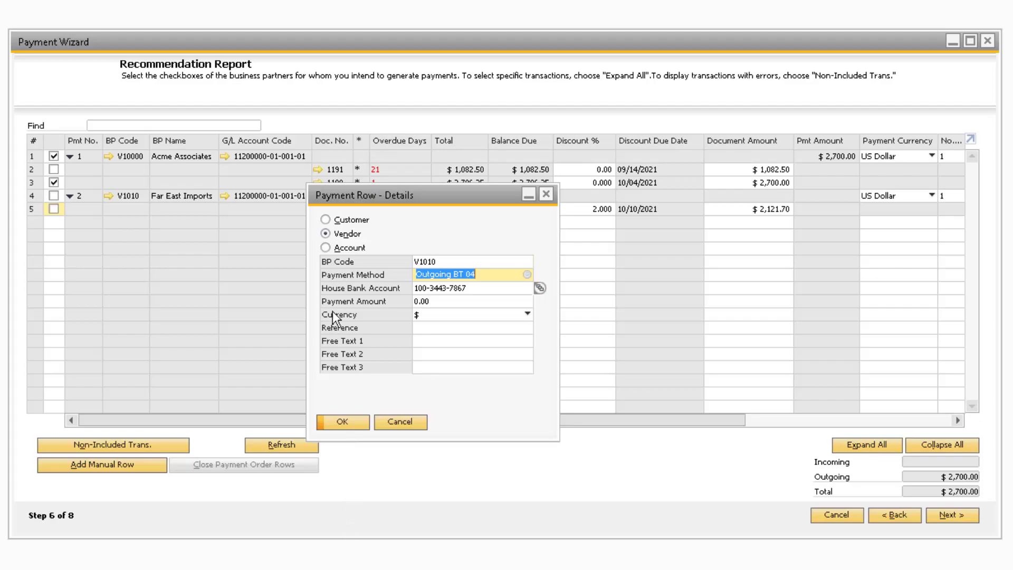
pyautogui.click(324, 247)
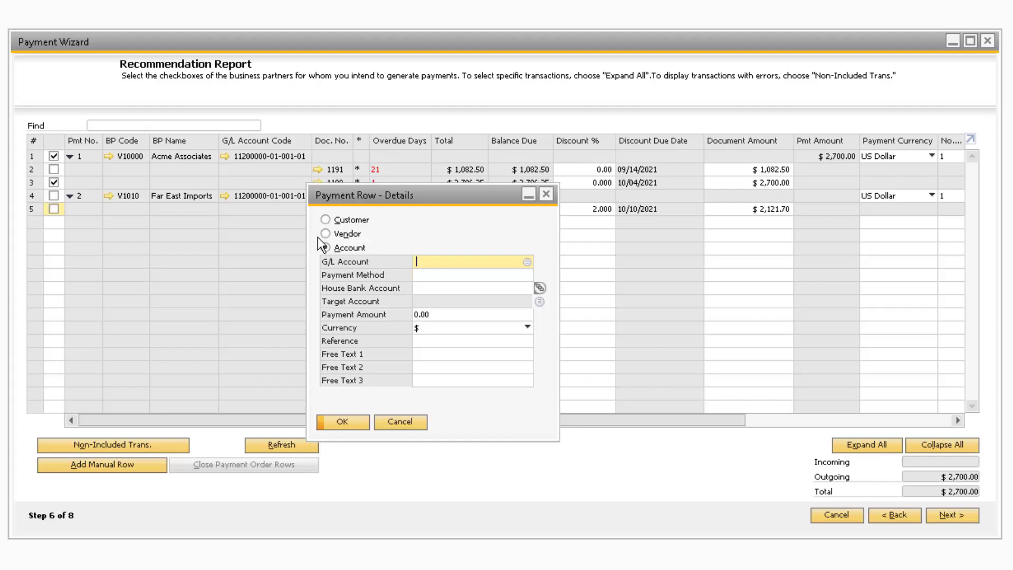
pyautogui.click(325, 233)
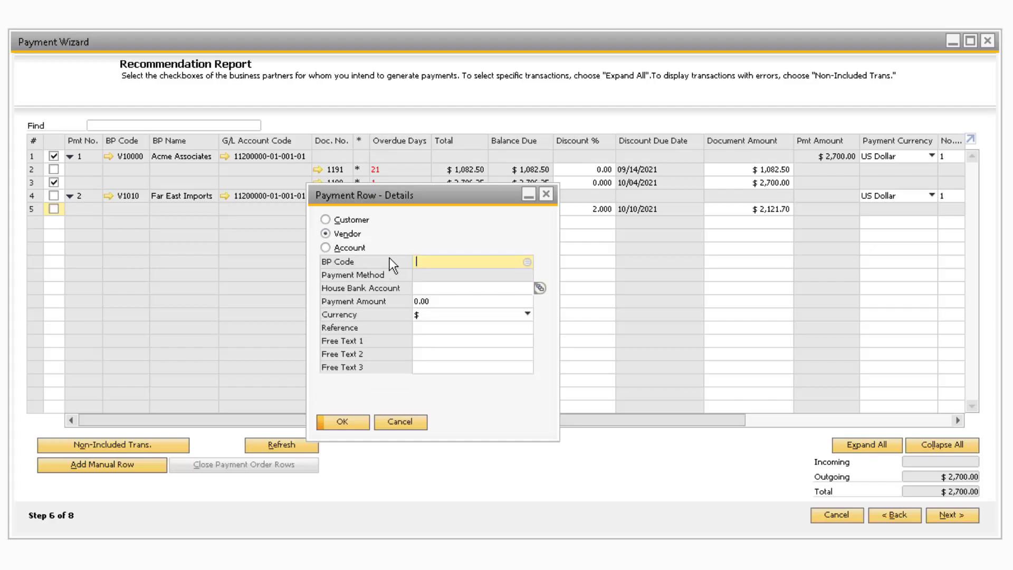
pyautogui.write('V1010')
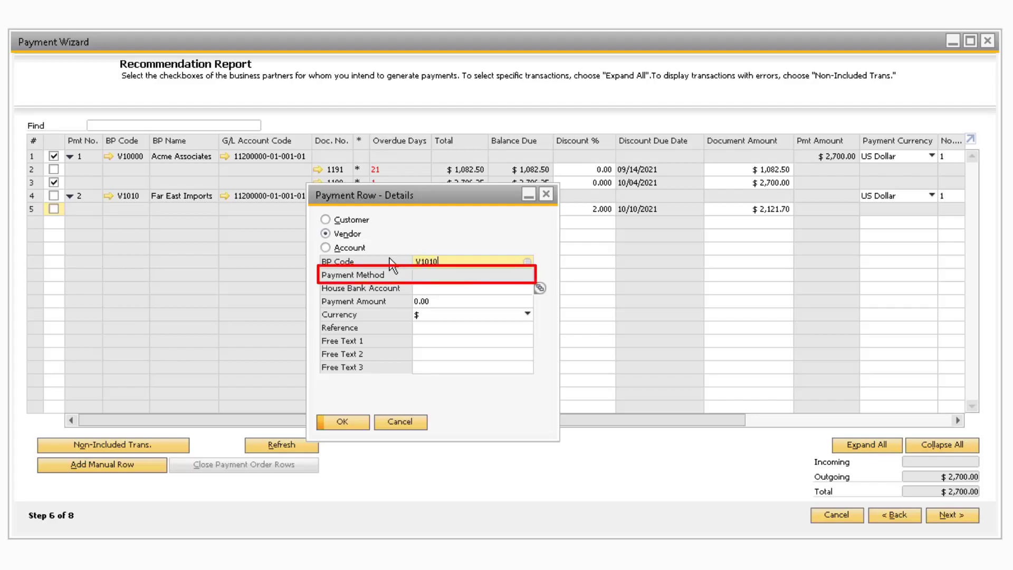
pyautogui.press('Tab')
# Set the row's payment method to Outgoing Checks from the BNY house bank account.
pyautogui.click(527, 274)
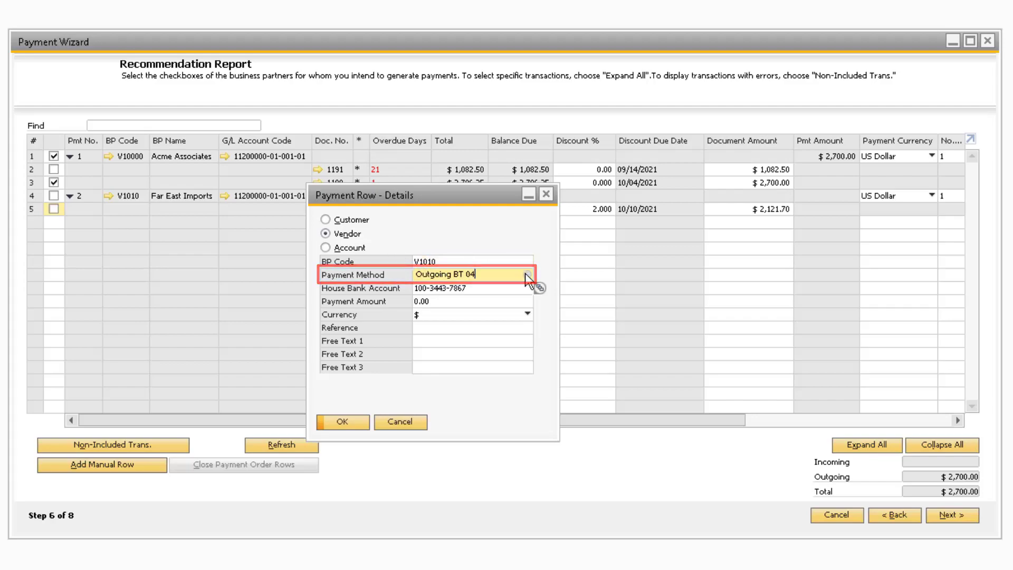
pyautogui.doubleClick(466, 275)
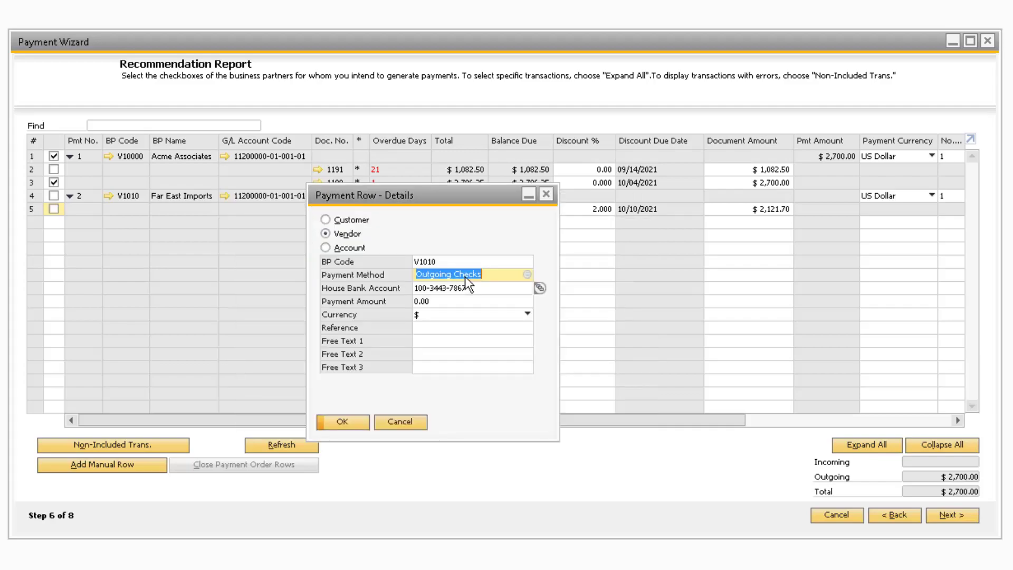
pyautogui.click(529, 288)
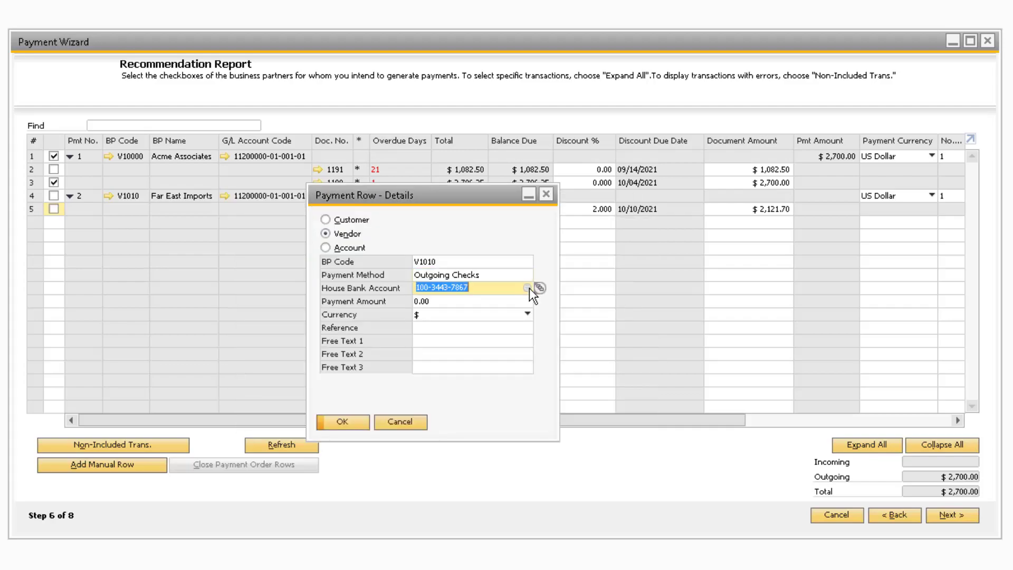
pyautogui.click(529, 288)
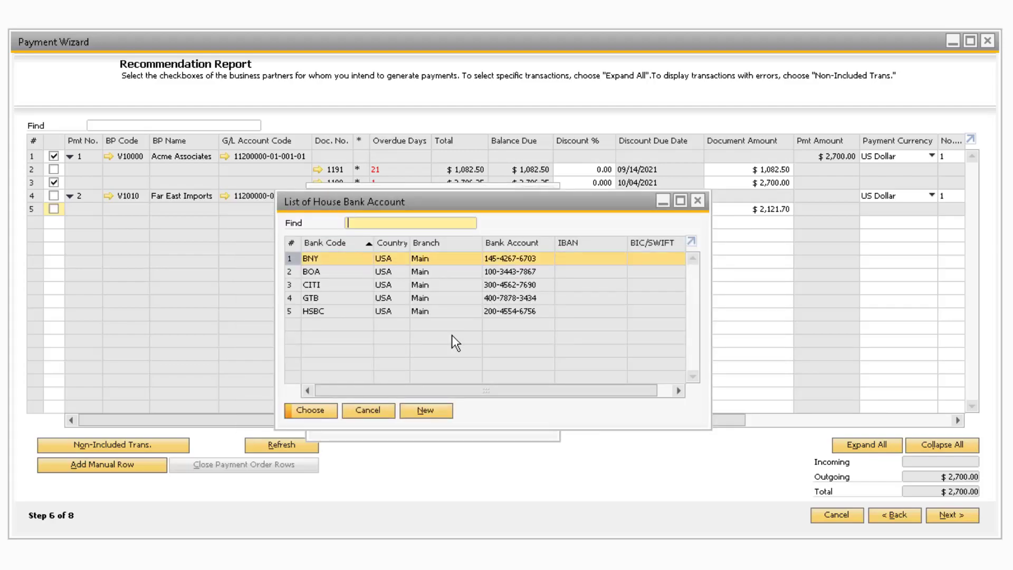
pyautogui.click(318, 410)
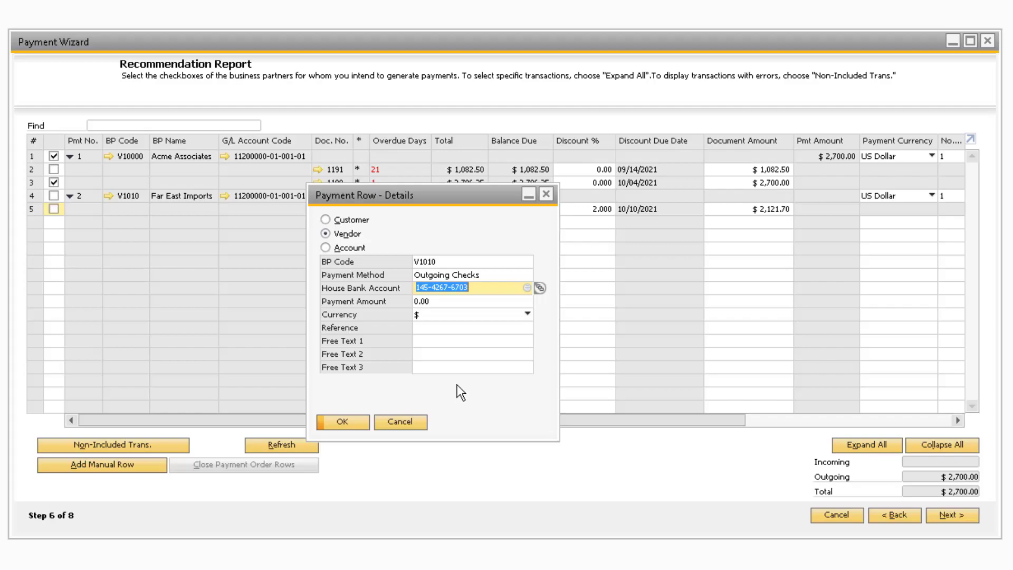
# Enter amount 500.00 in US Dollars with reference Out-Chk.
pyautogui.click(434, 306)
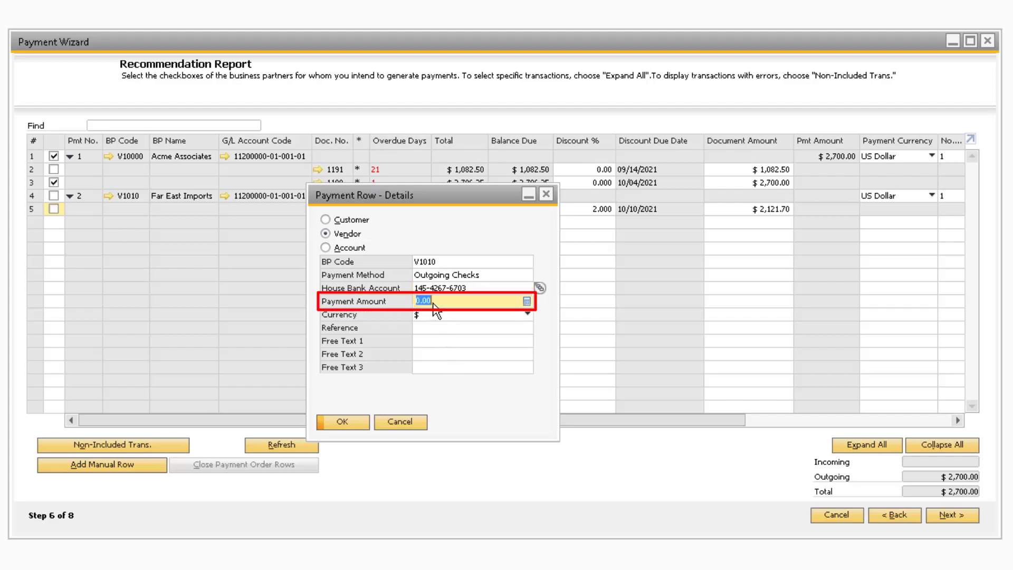
pyautogui.write('500')
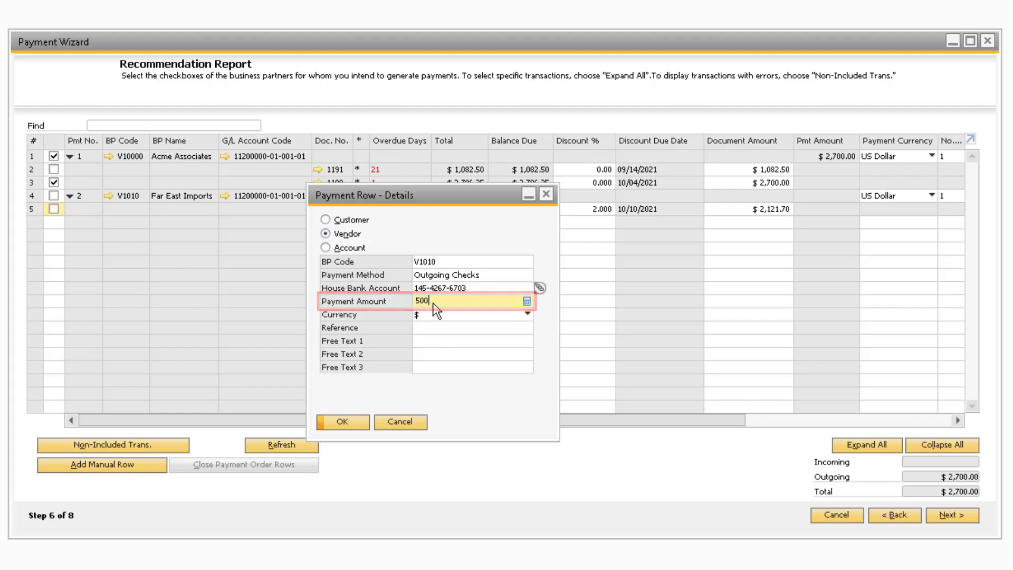
pyautogui.press('Tab')
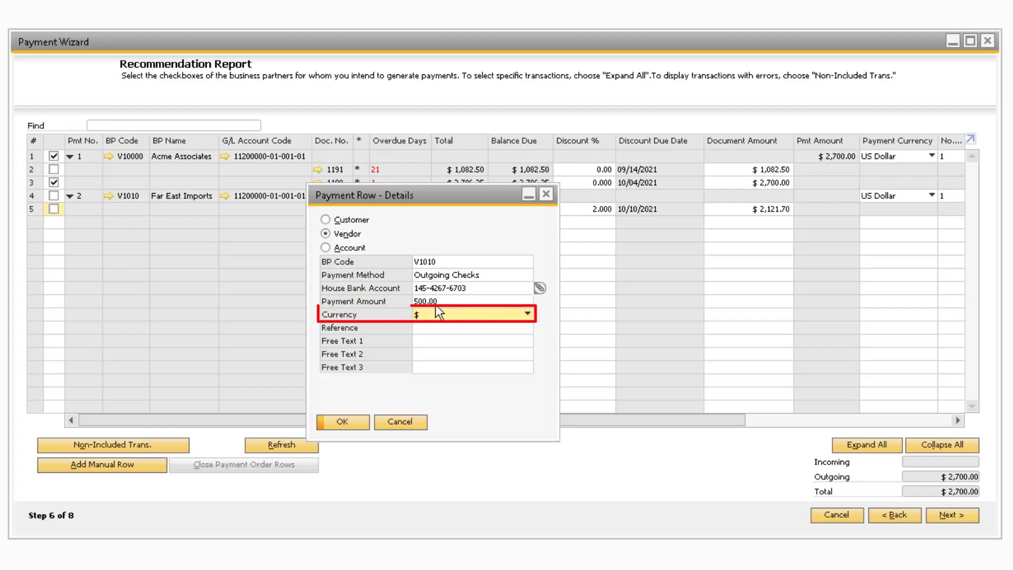
pyautogui.click(469, 316)
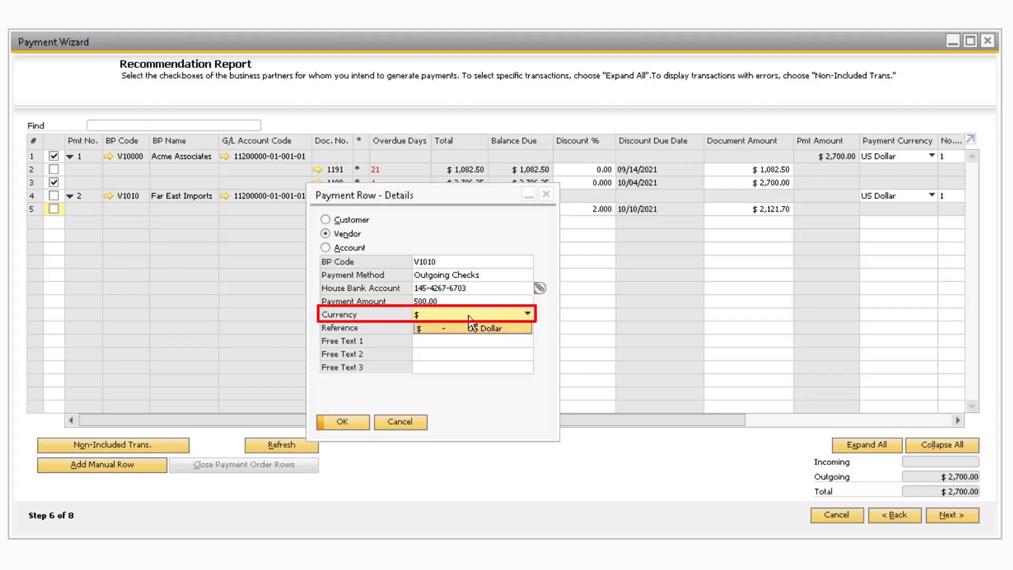
pyautogui.click(471, 326)
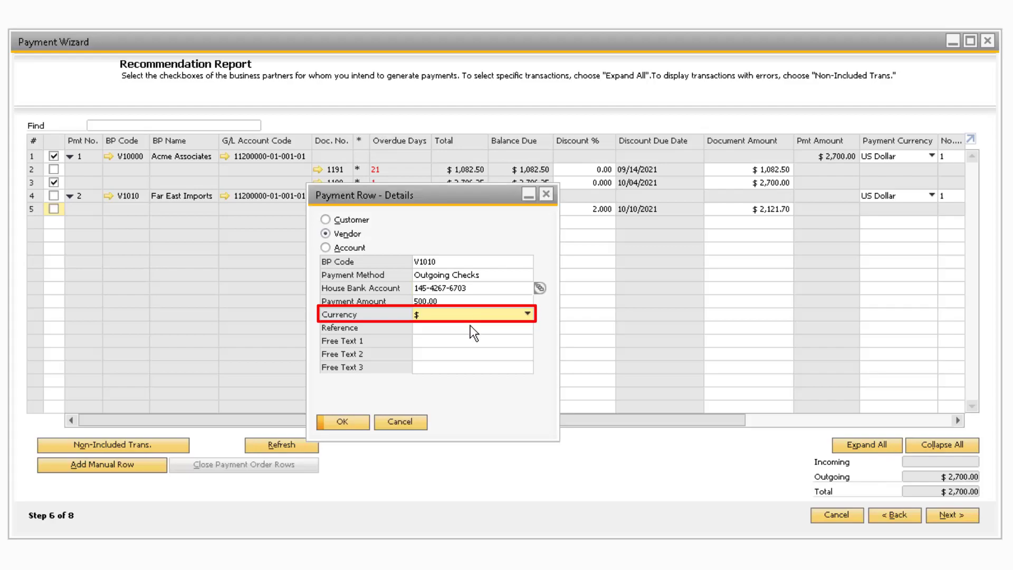
pyautogui.click(468, 327)
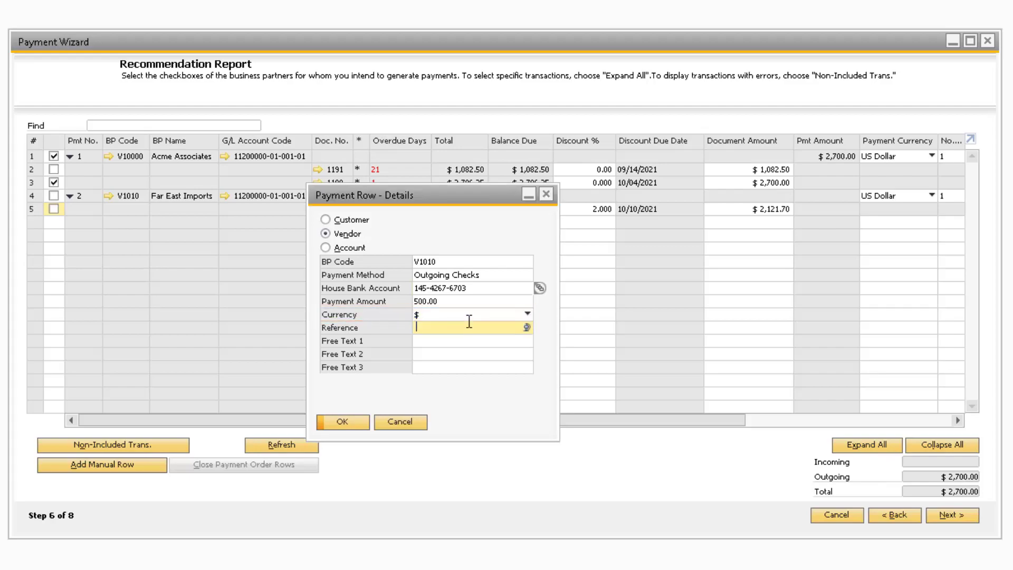
pyautogui.write('Out-Chk')
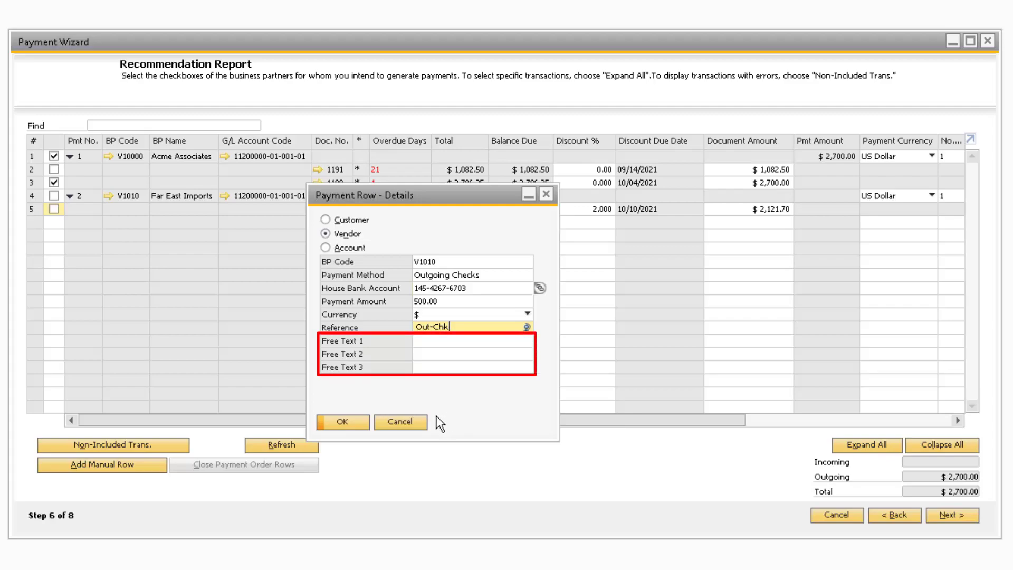
# Add the manual row, pay invoice 1191 instead of 1189 for Acme, and reach Save Options.
pyautogui.click(353, 420)
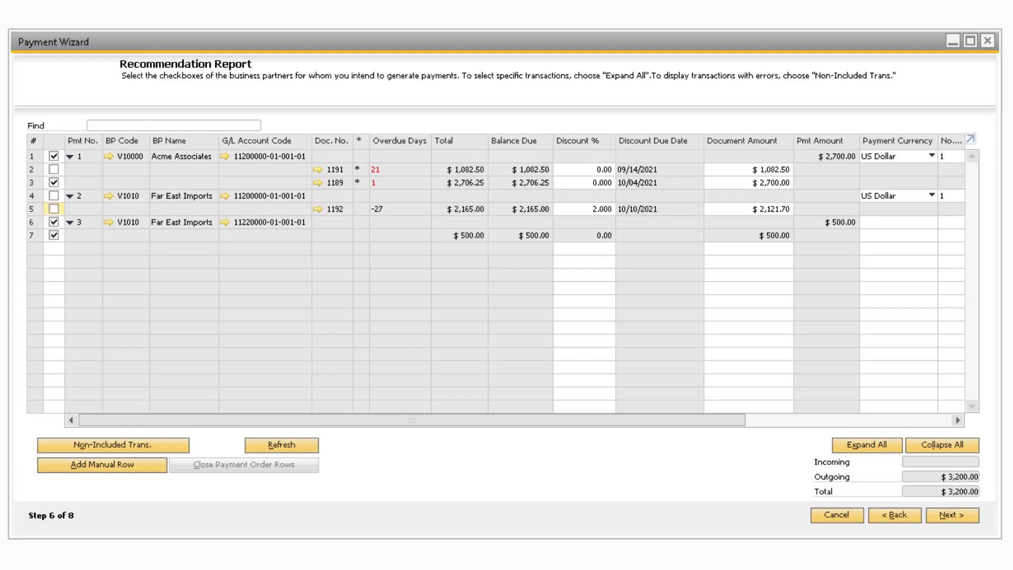
pyautogui.click(55, 182)
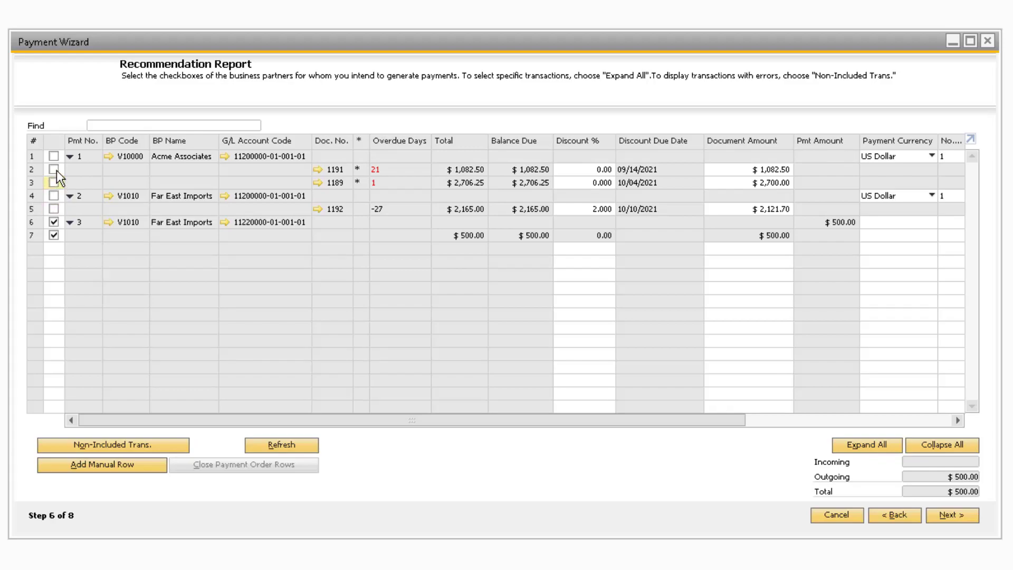
pyautogui.click(54, 169)
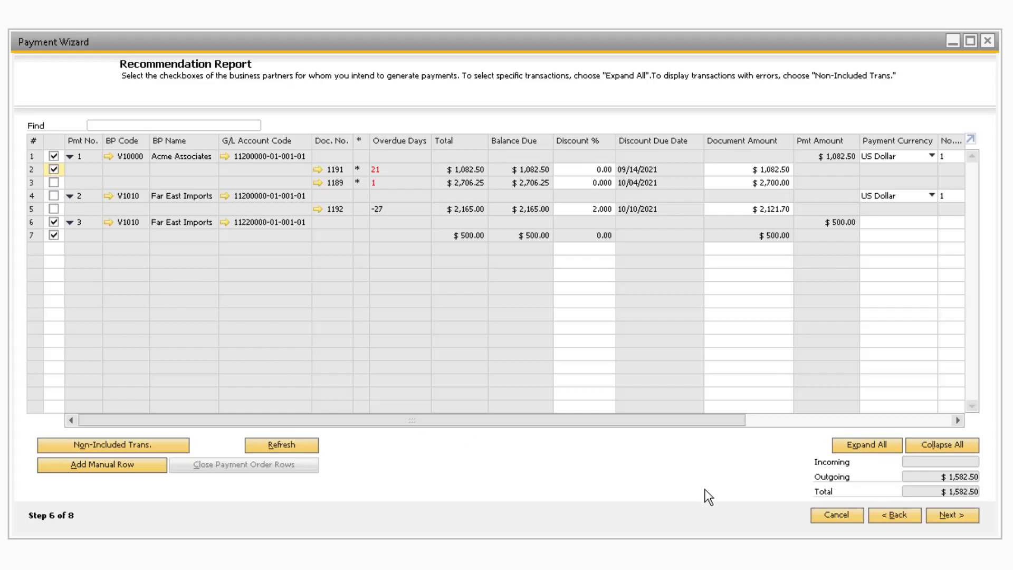
pyautogui.click(951, 518)
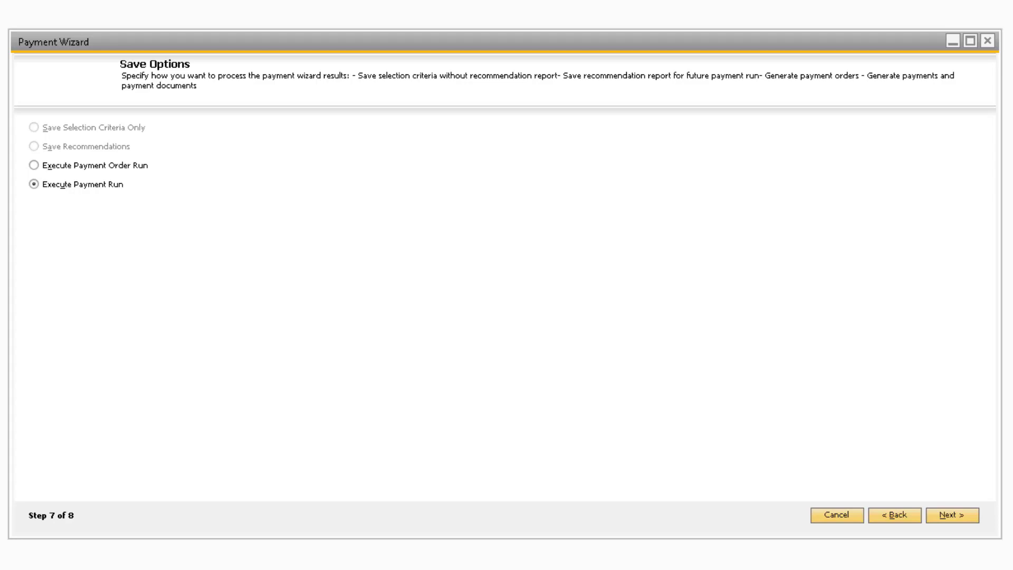
# Execute the payment run, confirming document generation and acknowledging the success message.
pyautogui.click(964, 514)
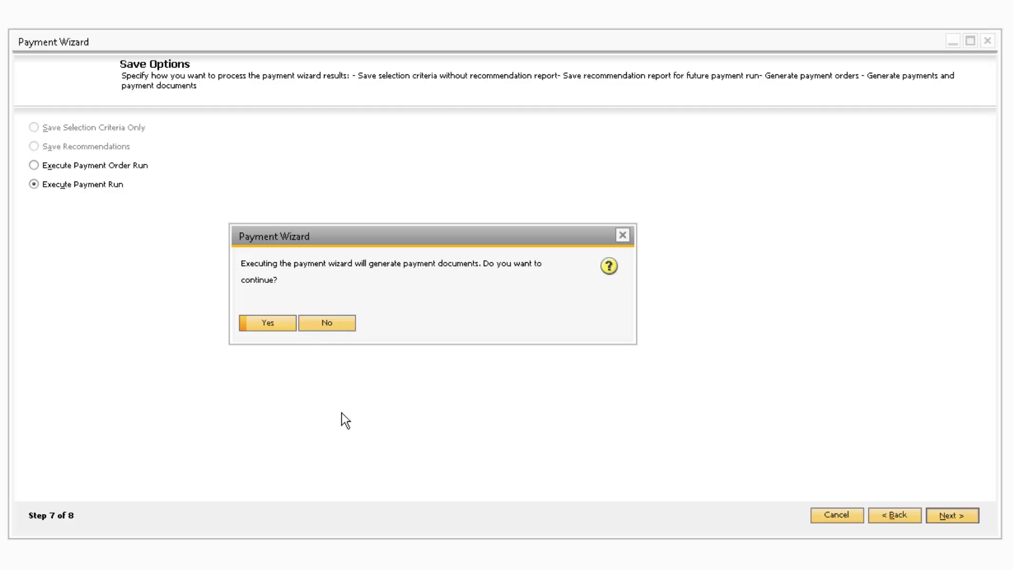
pyautogui.click(273, 324)
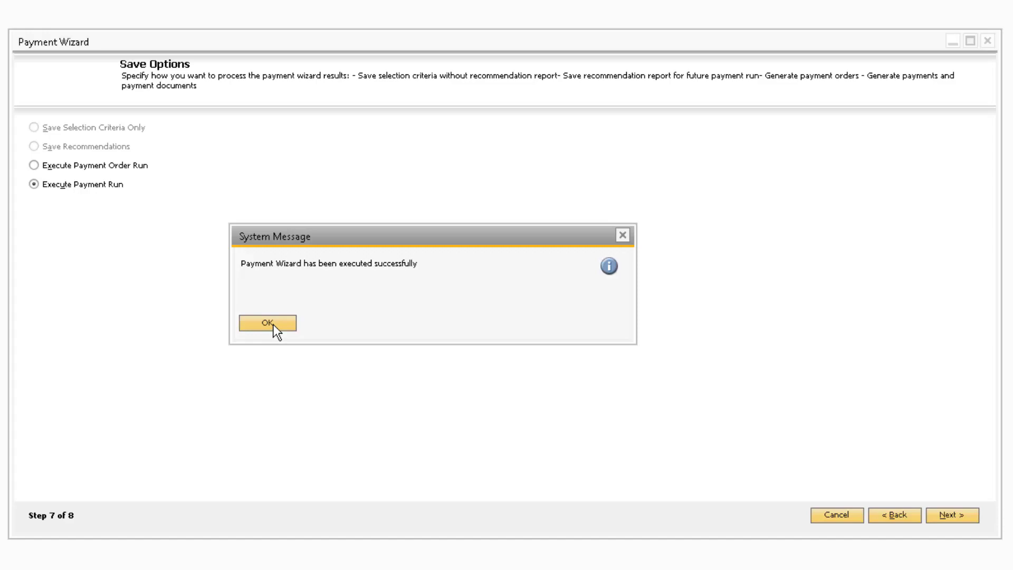
pyautogui.click(273, 324)
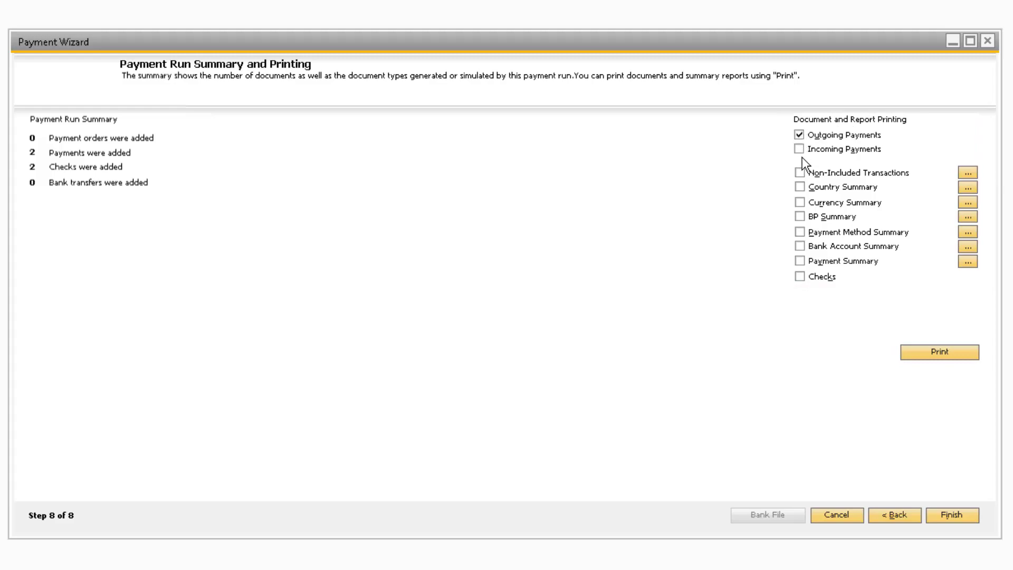
# Tick Country Summary for printing, then open and close the BP Summary report.
pyautogui.click(799, 188)
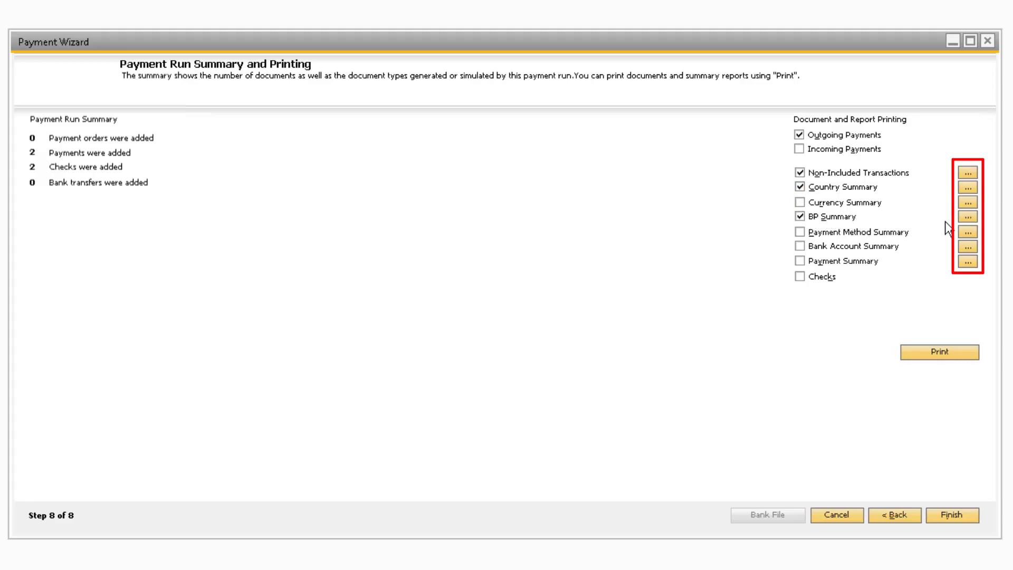
pyautogui.click(967, 217)
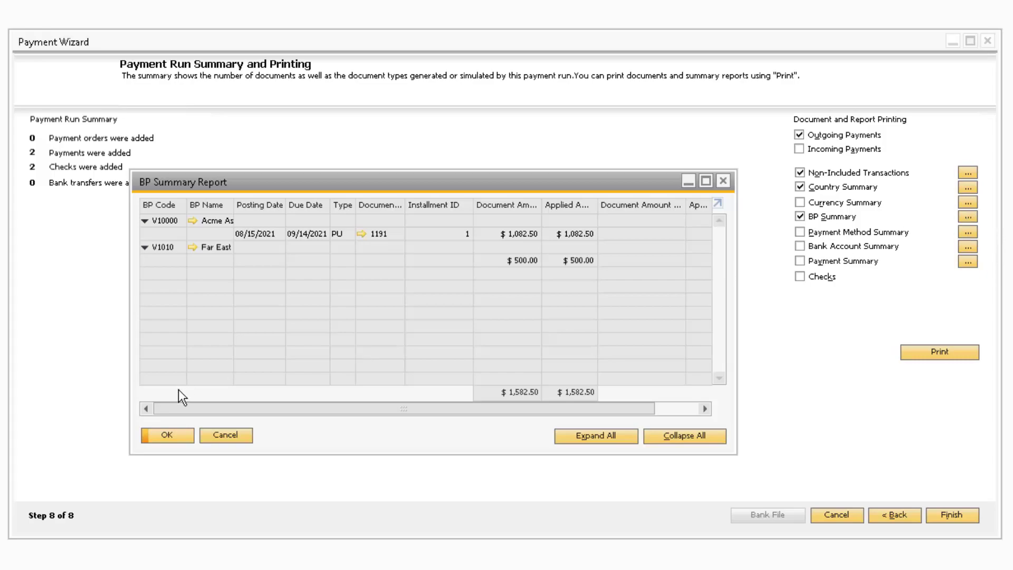
pyautogui.click(225, 436)
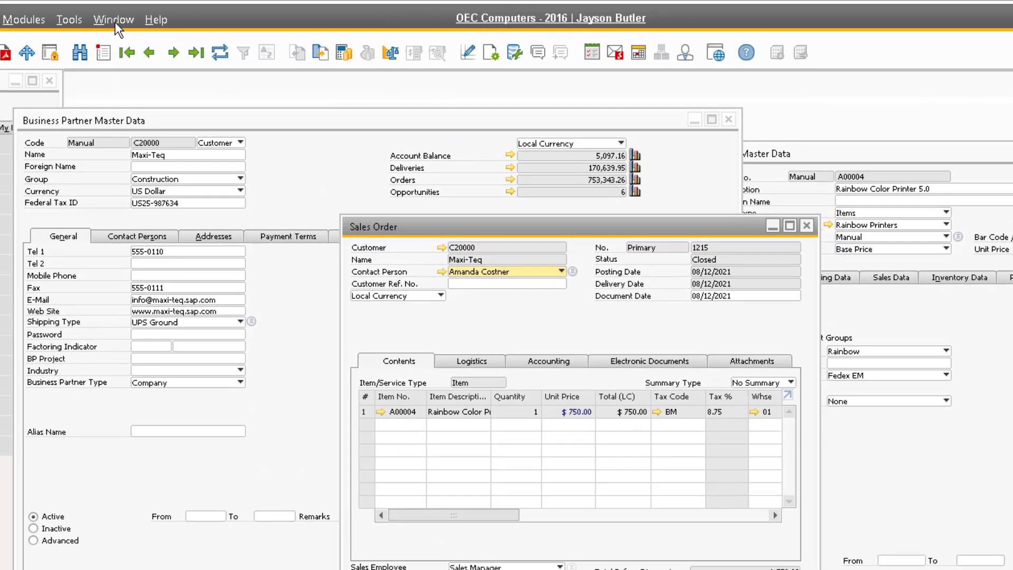
pyautogui.click(219, 15)
pyautogui.click(144, 60)
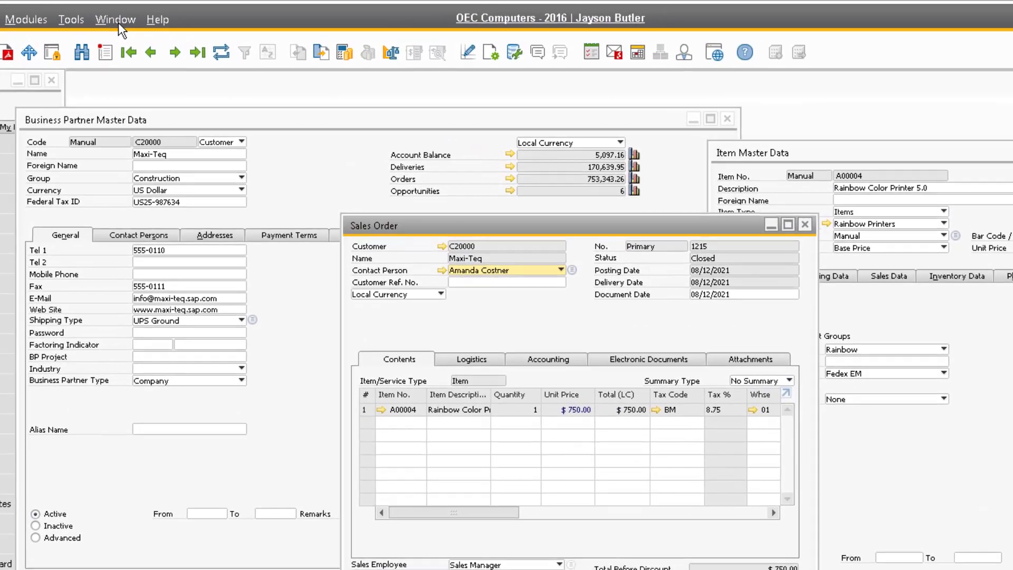
pyautogui.click(115, 19)
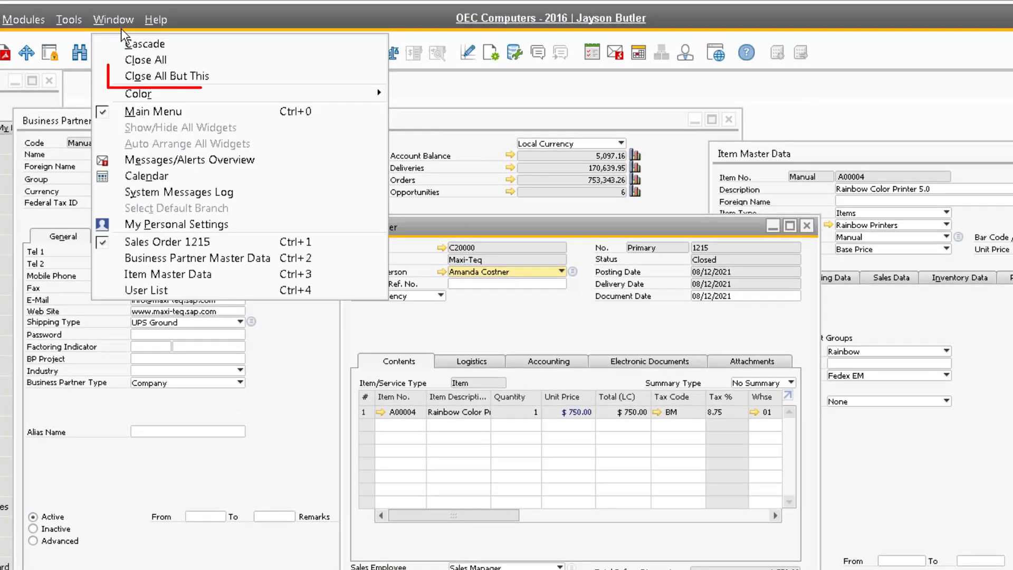
pyautogui.press('Escape')
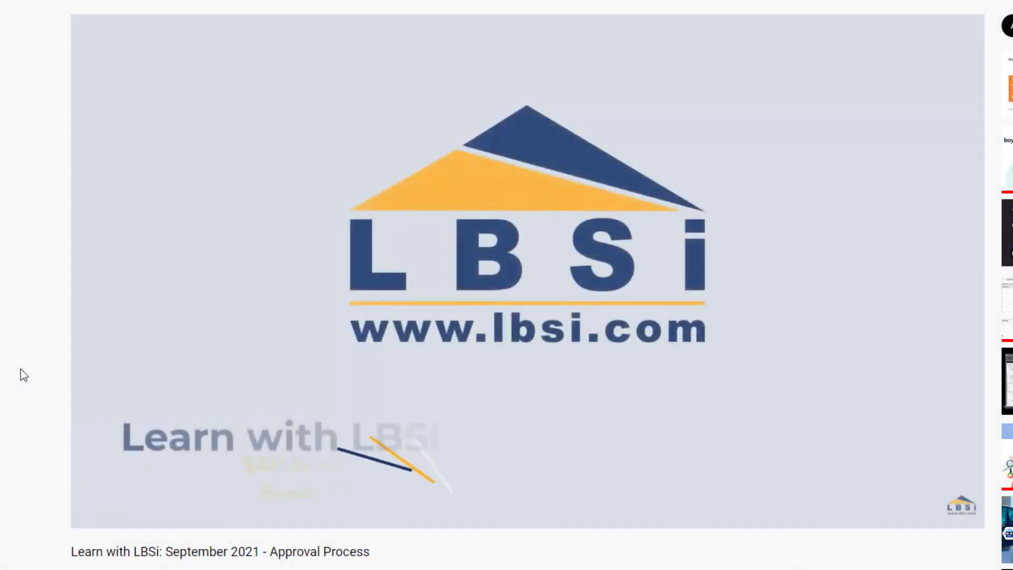
# Subscribe to LBSi with all notifications and like the Approval Process video.
pyautogui.scroll(-5, 21, 369)
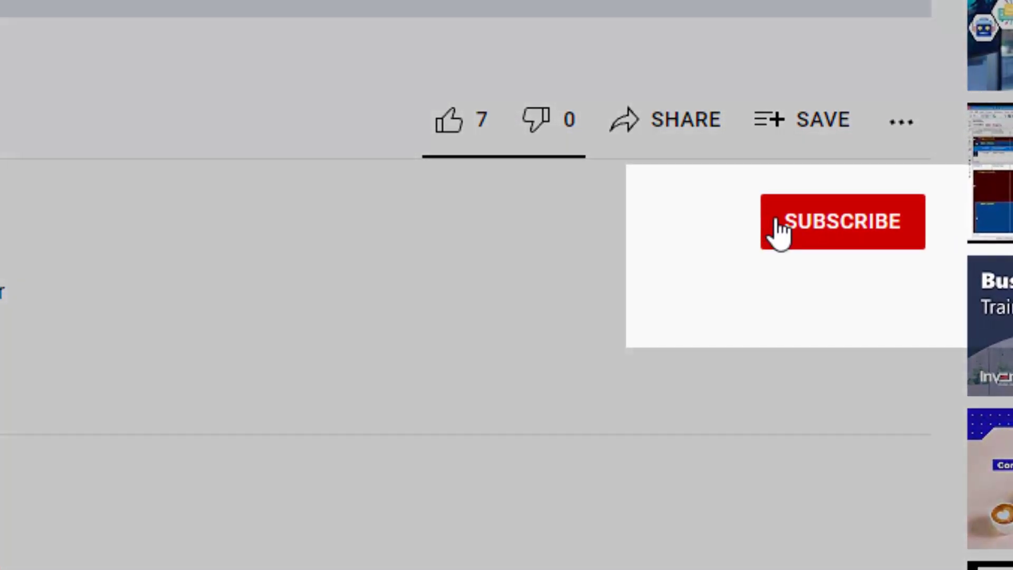
pyautogui.click(786, 227)
pyautogui.click(903, 226)
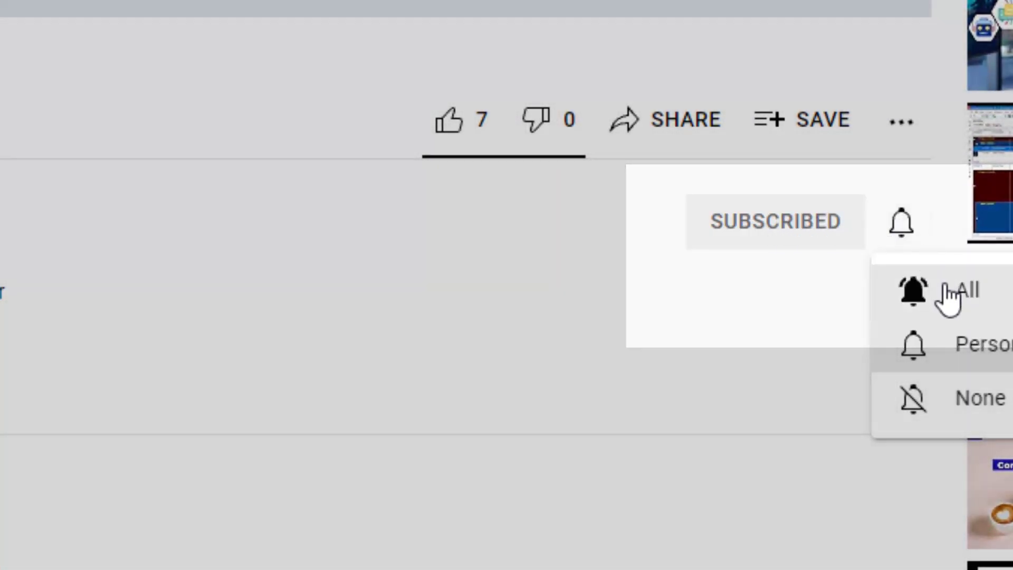
pyautogui.click(944, 290)
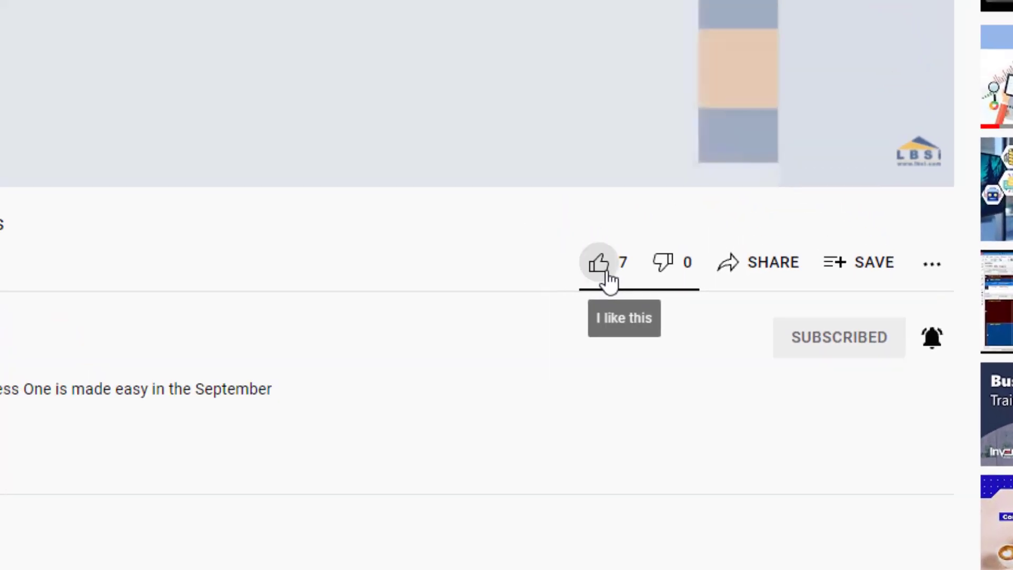
pyautogui.click(449, 120)
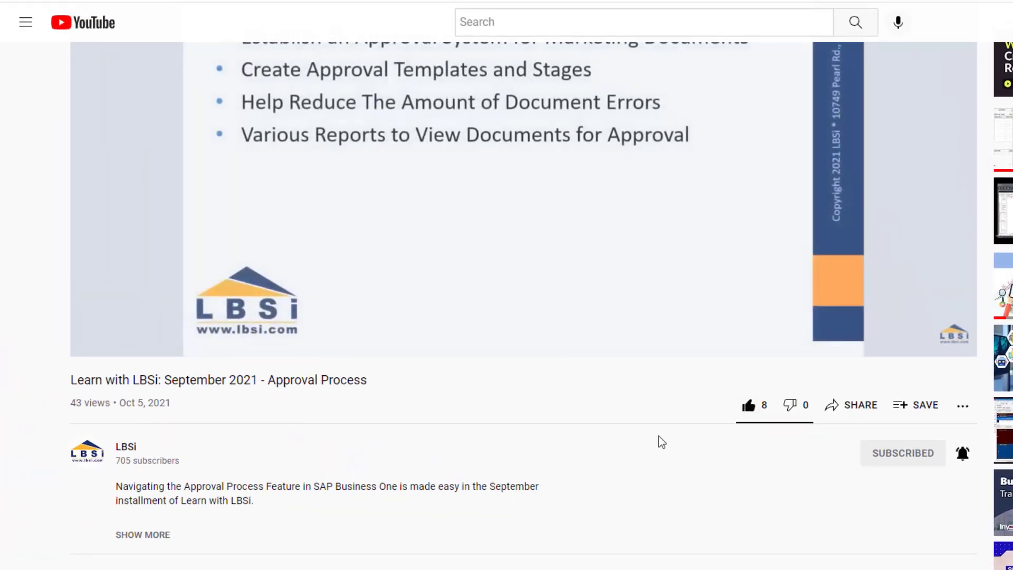
# Open the LBSi channel page and browse the next set of uploads.
pyautogui.click(87, 452)
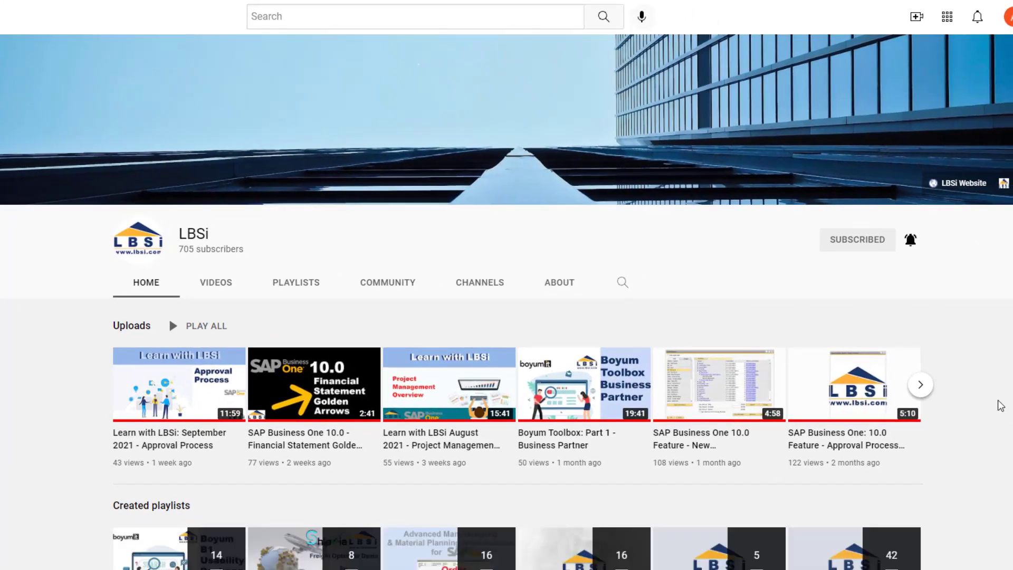
pyautogui.click(920, 384)
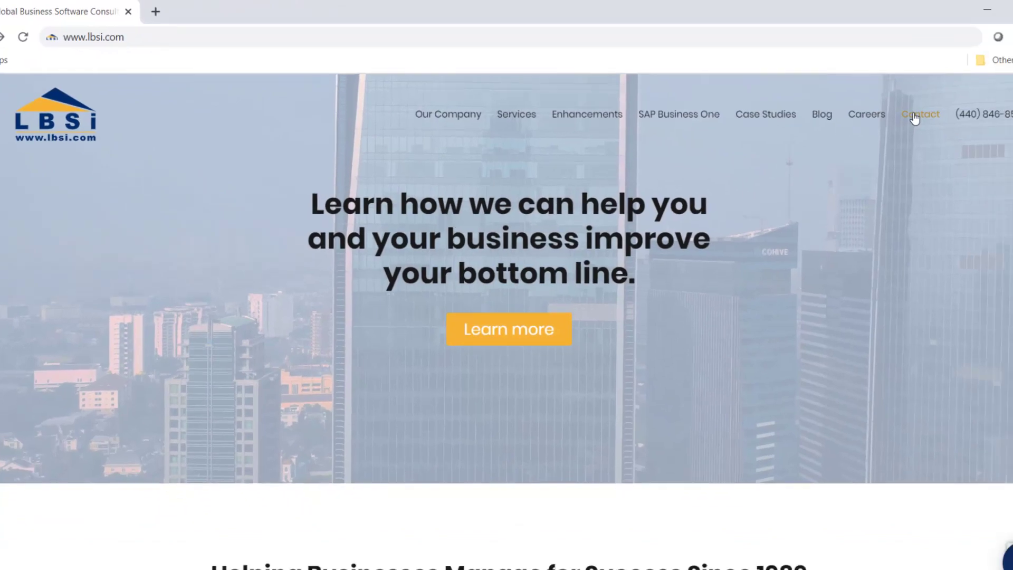
pyautogui.moveTo(915, 117)
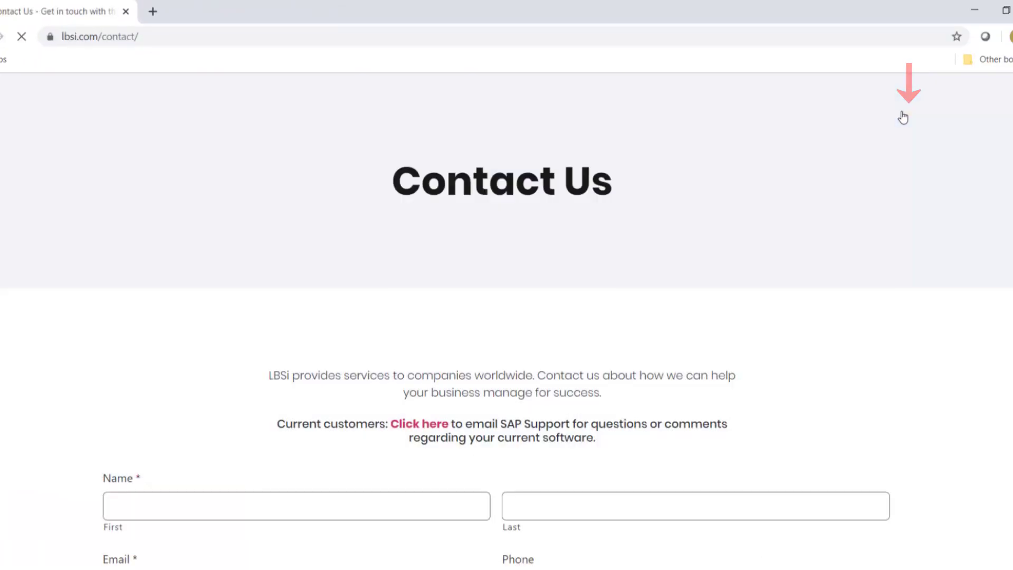
pyautogui.scroll(-5, 507, 317)
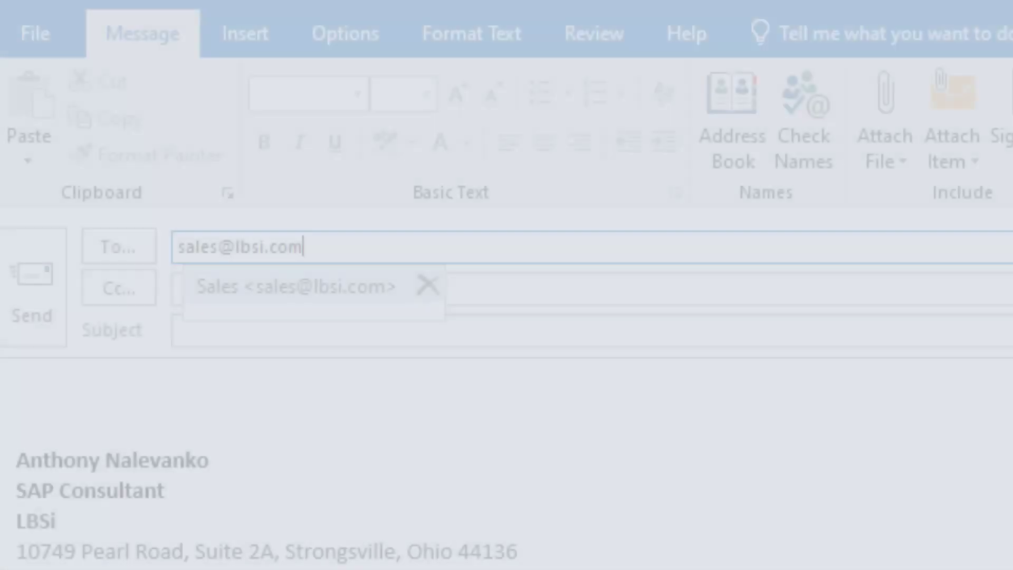